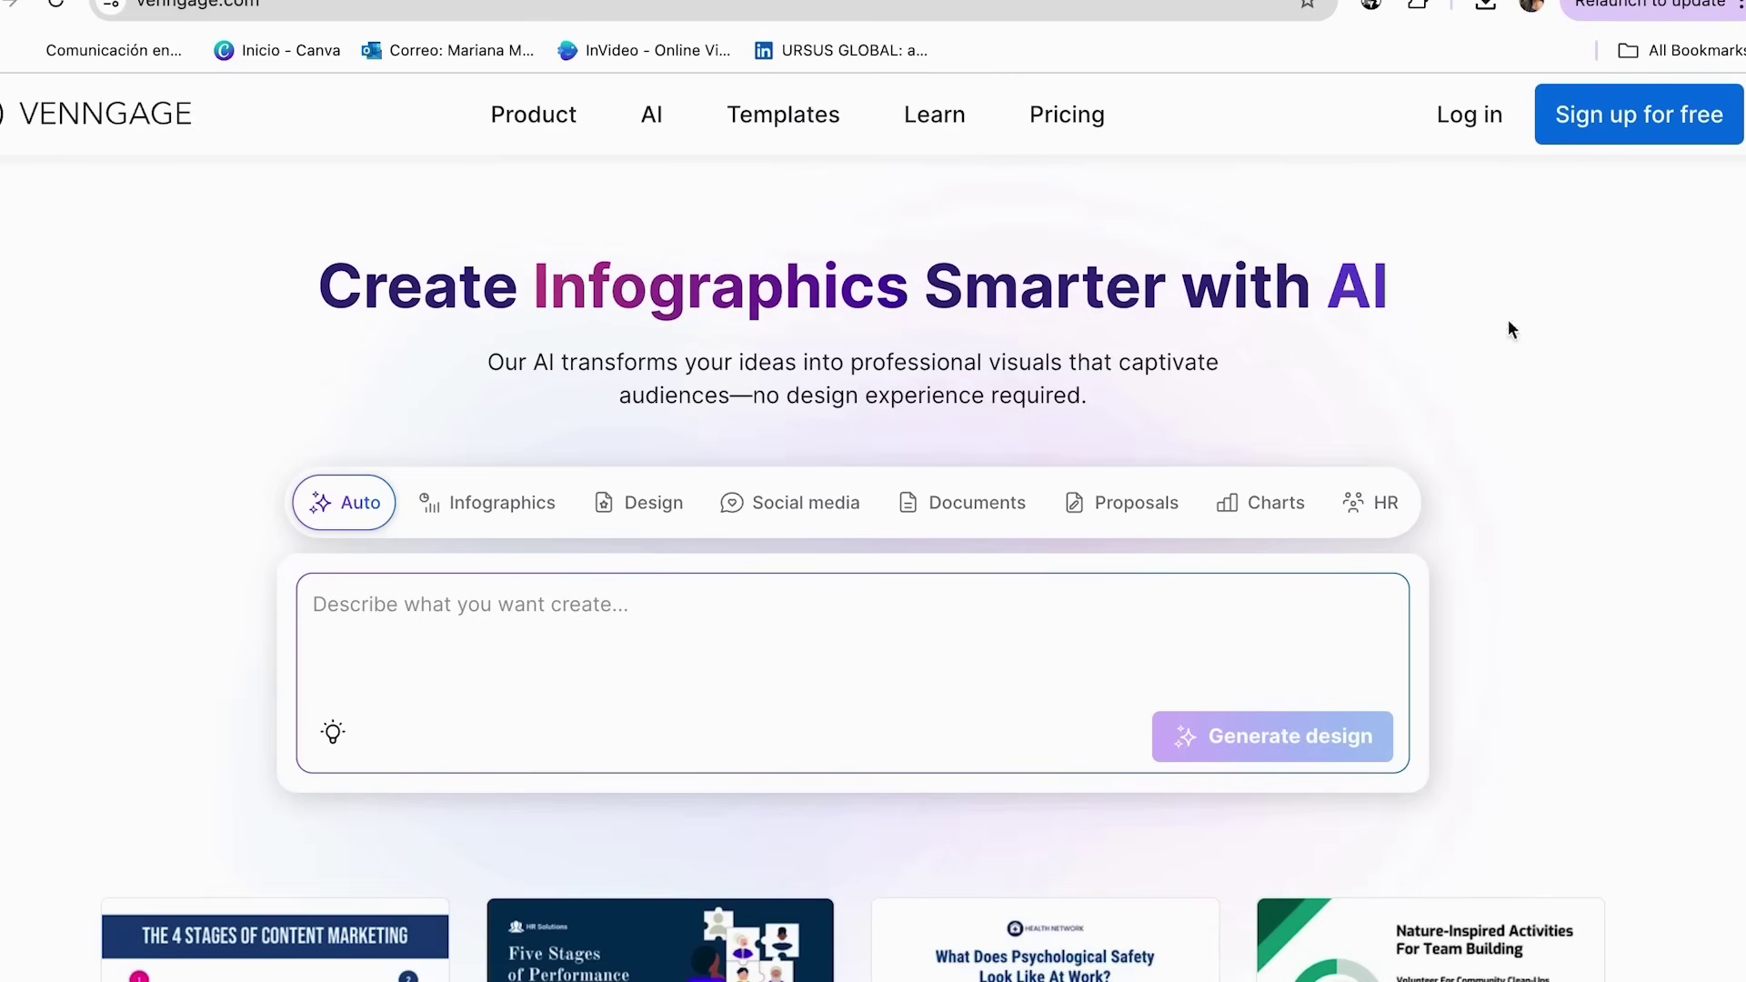
- Sign up to reach the Venngage dashboard and open the DesignAI generator page
left_click(1637, 115)
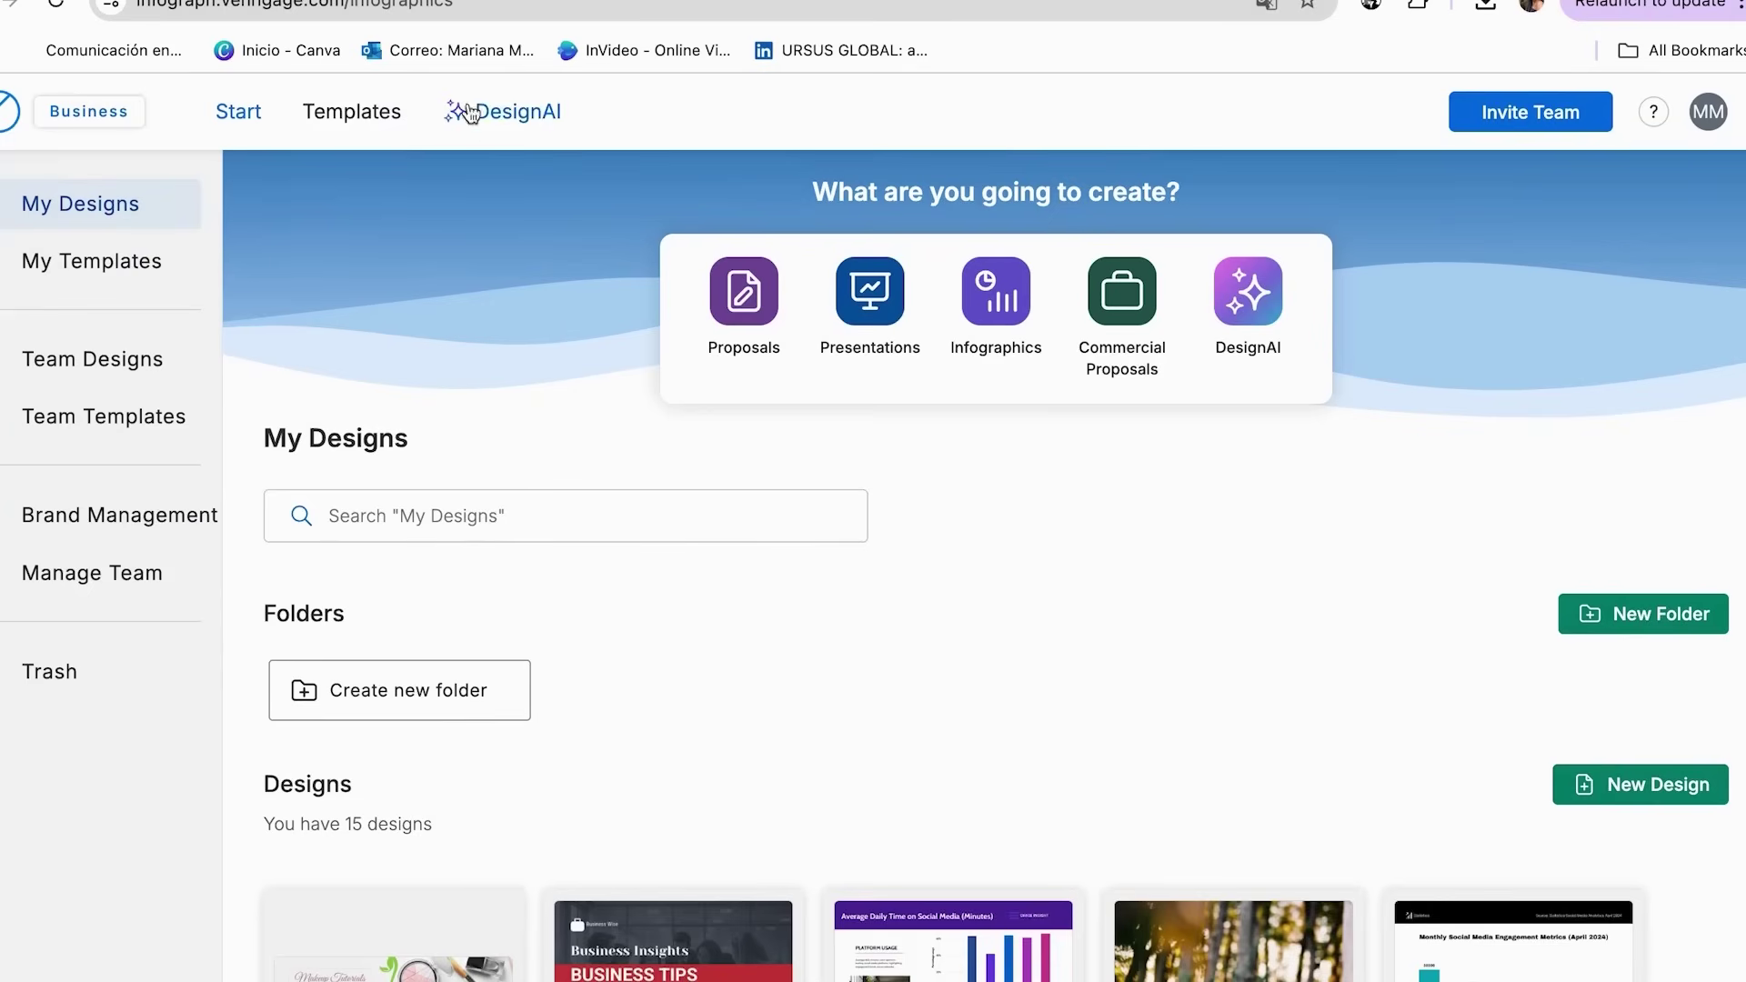
left_click(488, 118)
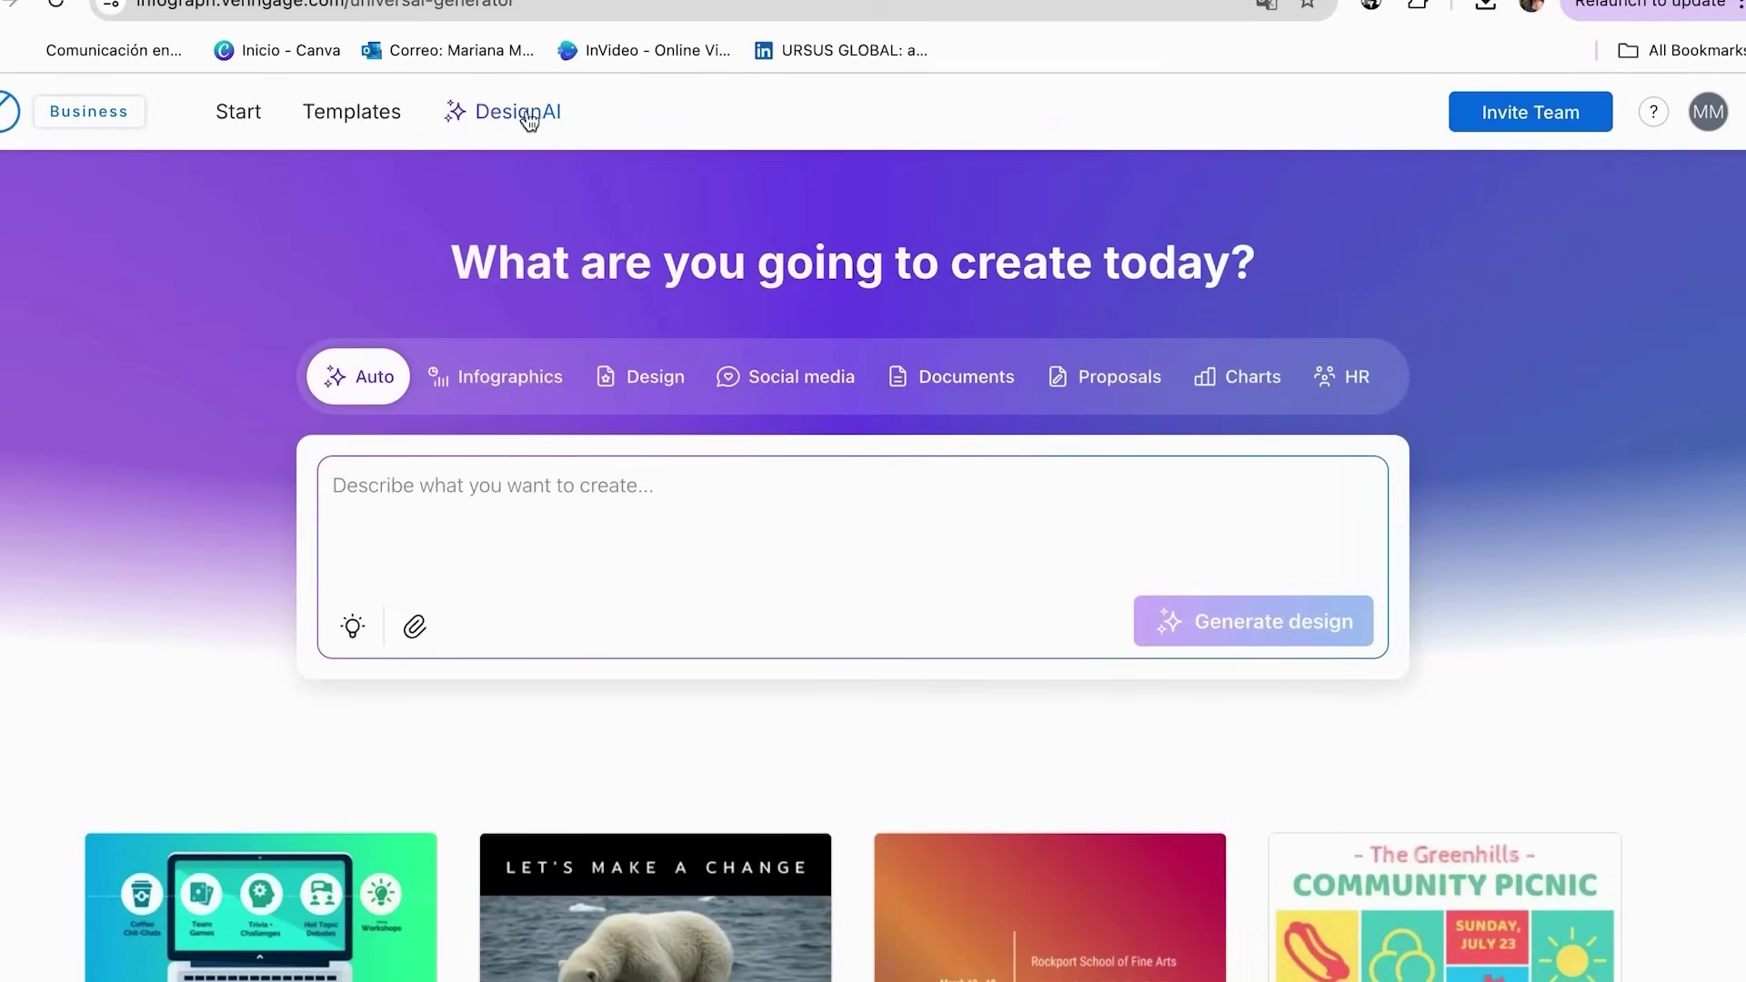
left_click(528, 120)
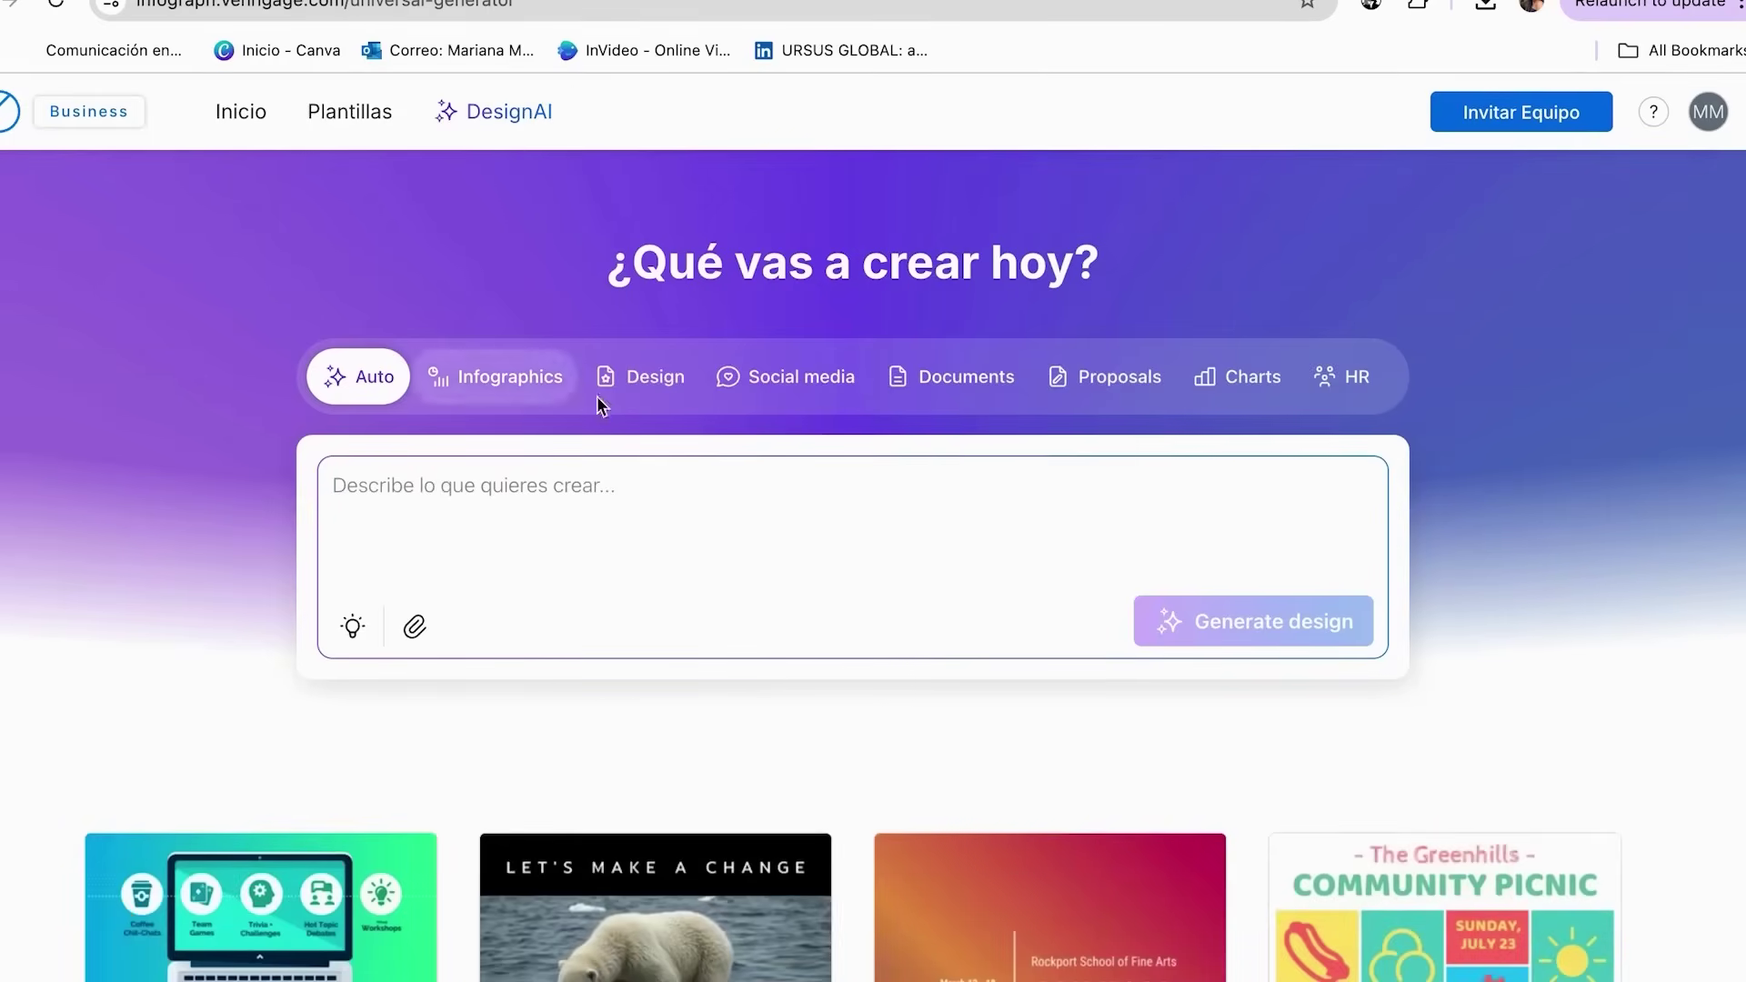
- Generate an elegant pink-and-gold beauty YouTube banner from the Social media > Banner type
left_click(792, 376)
left_click(461, 480)
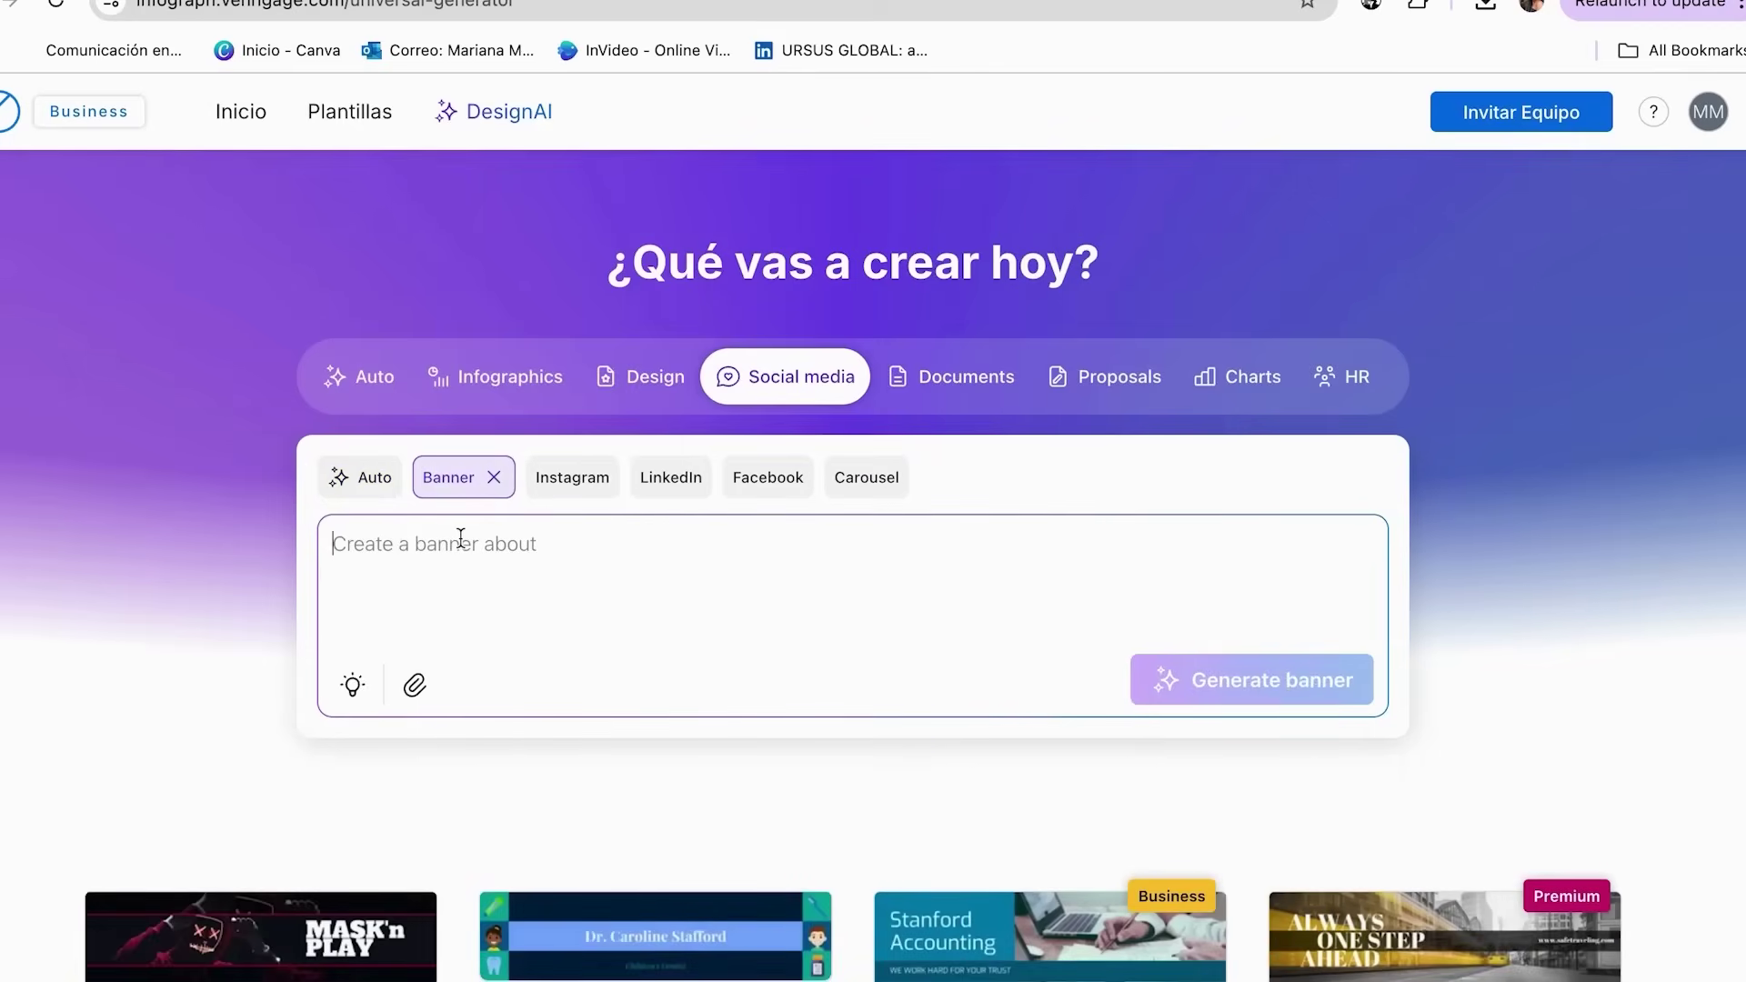
type("Beauty YouTube banner with pink and gold colors, elegant and feminine")
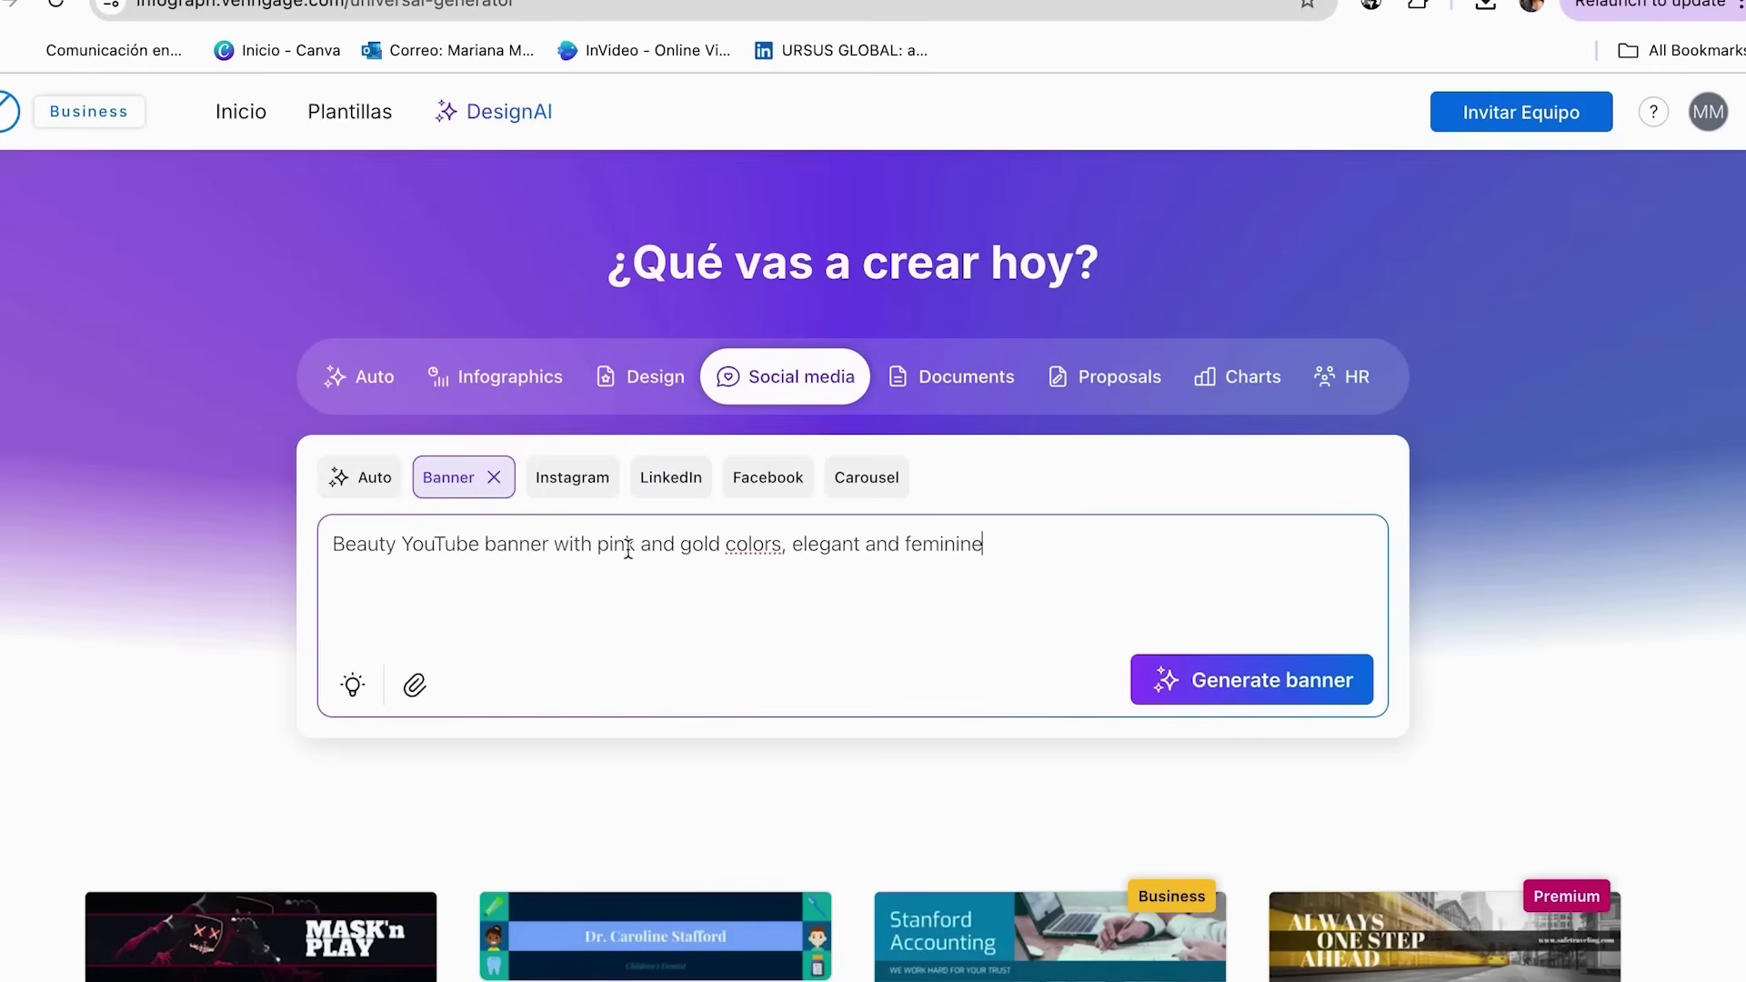
left_click(1179, 683)
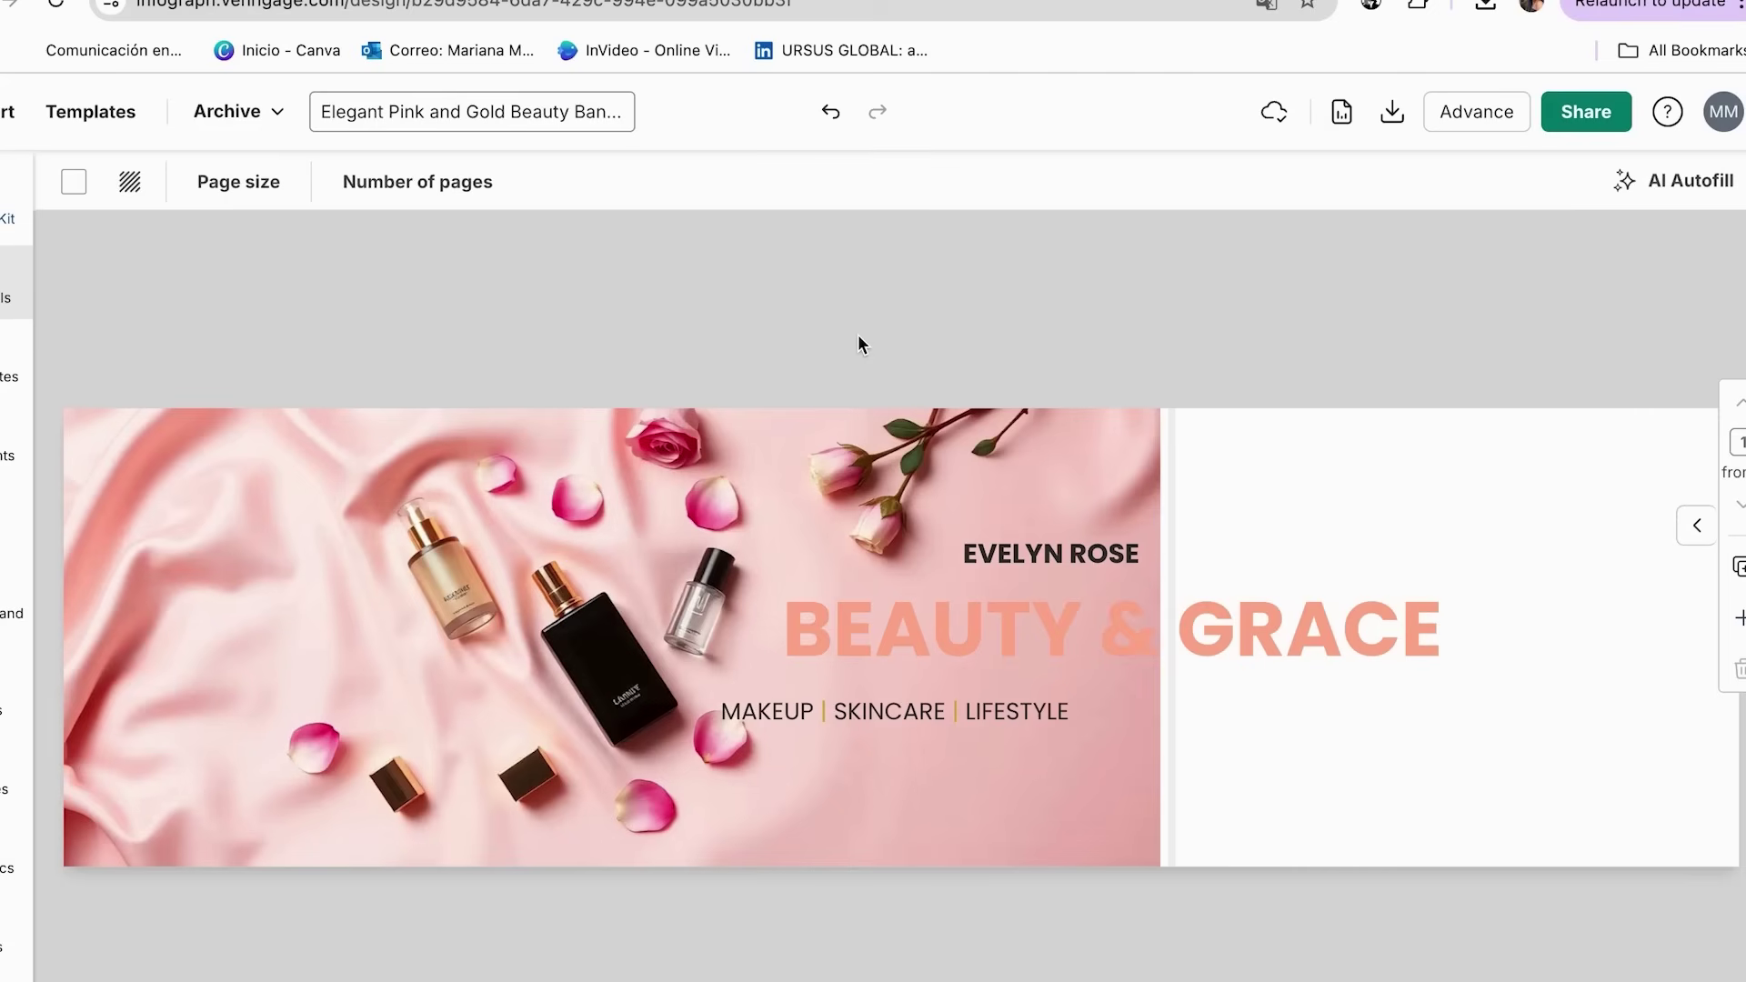
- Try enlarging the background product photo, then undo the change and deselect it
left_click(1072, 815)
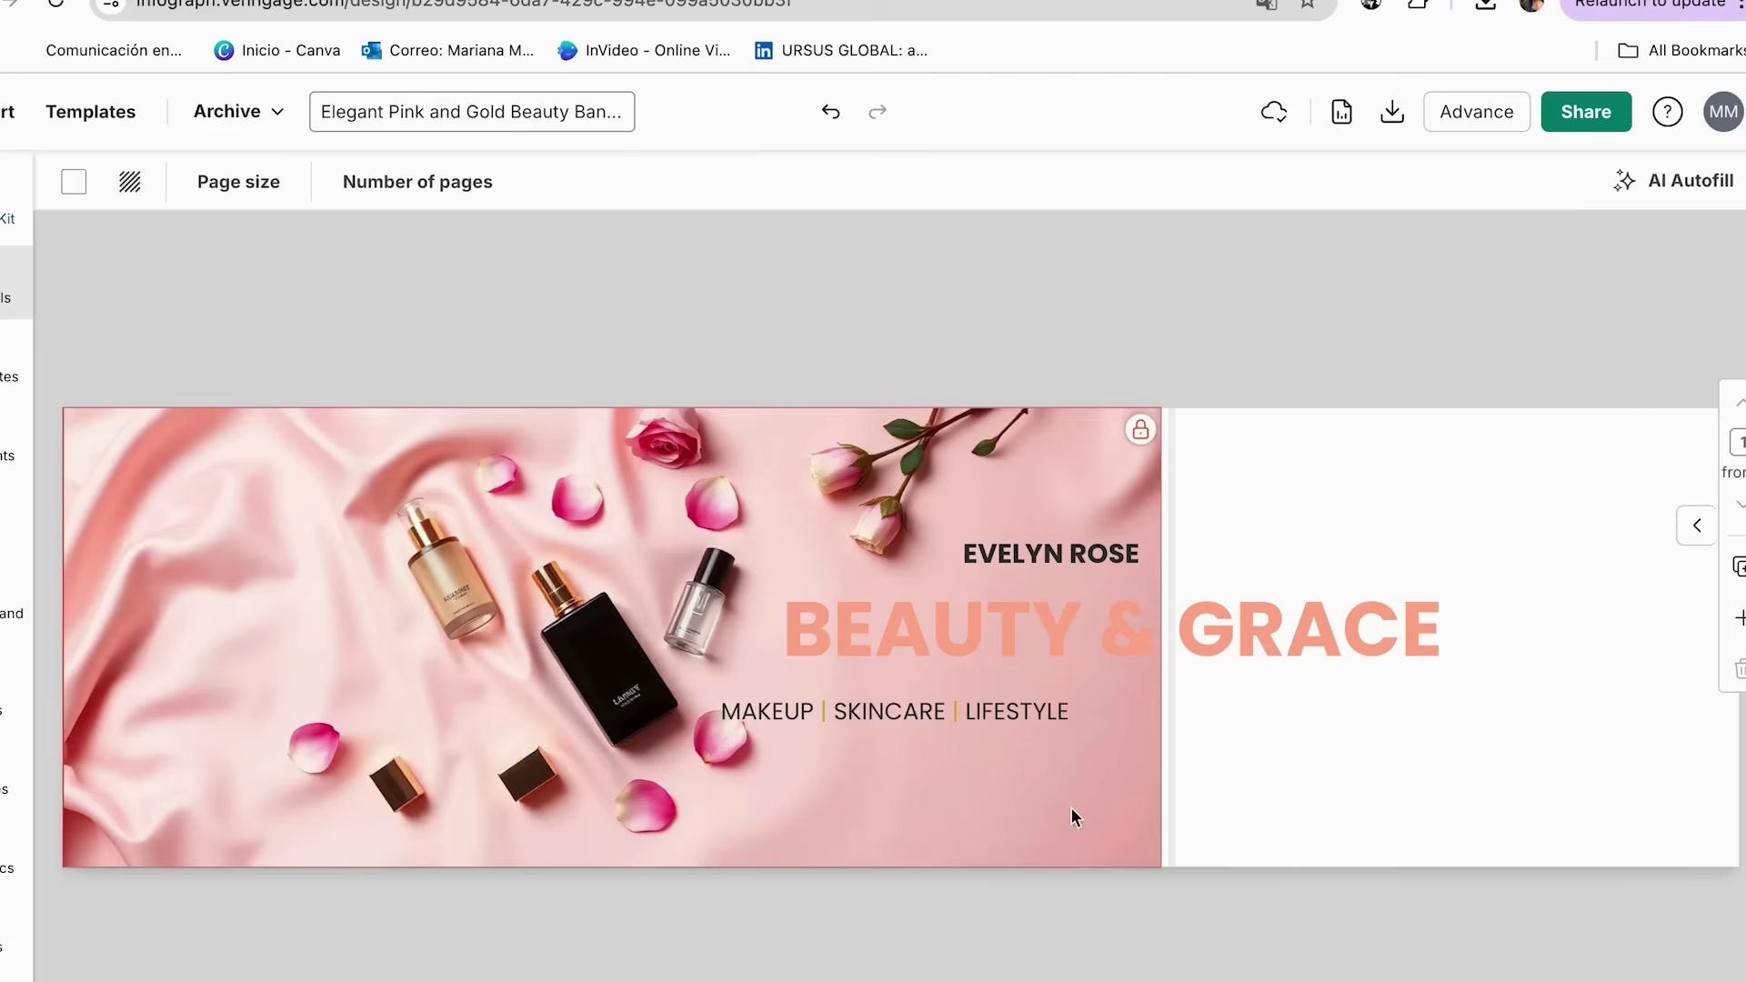
left_click(1120, 648)
left_click_drag(1159, 865, 1296, 922)
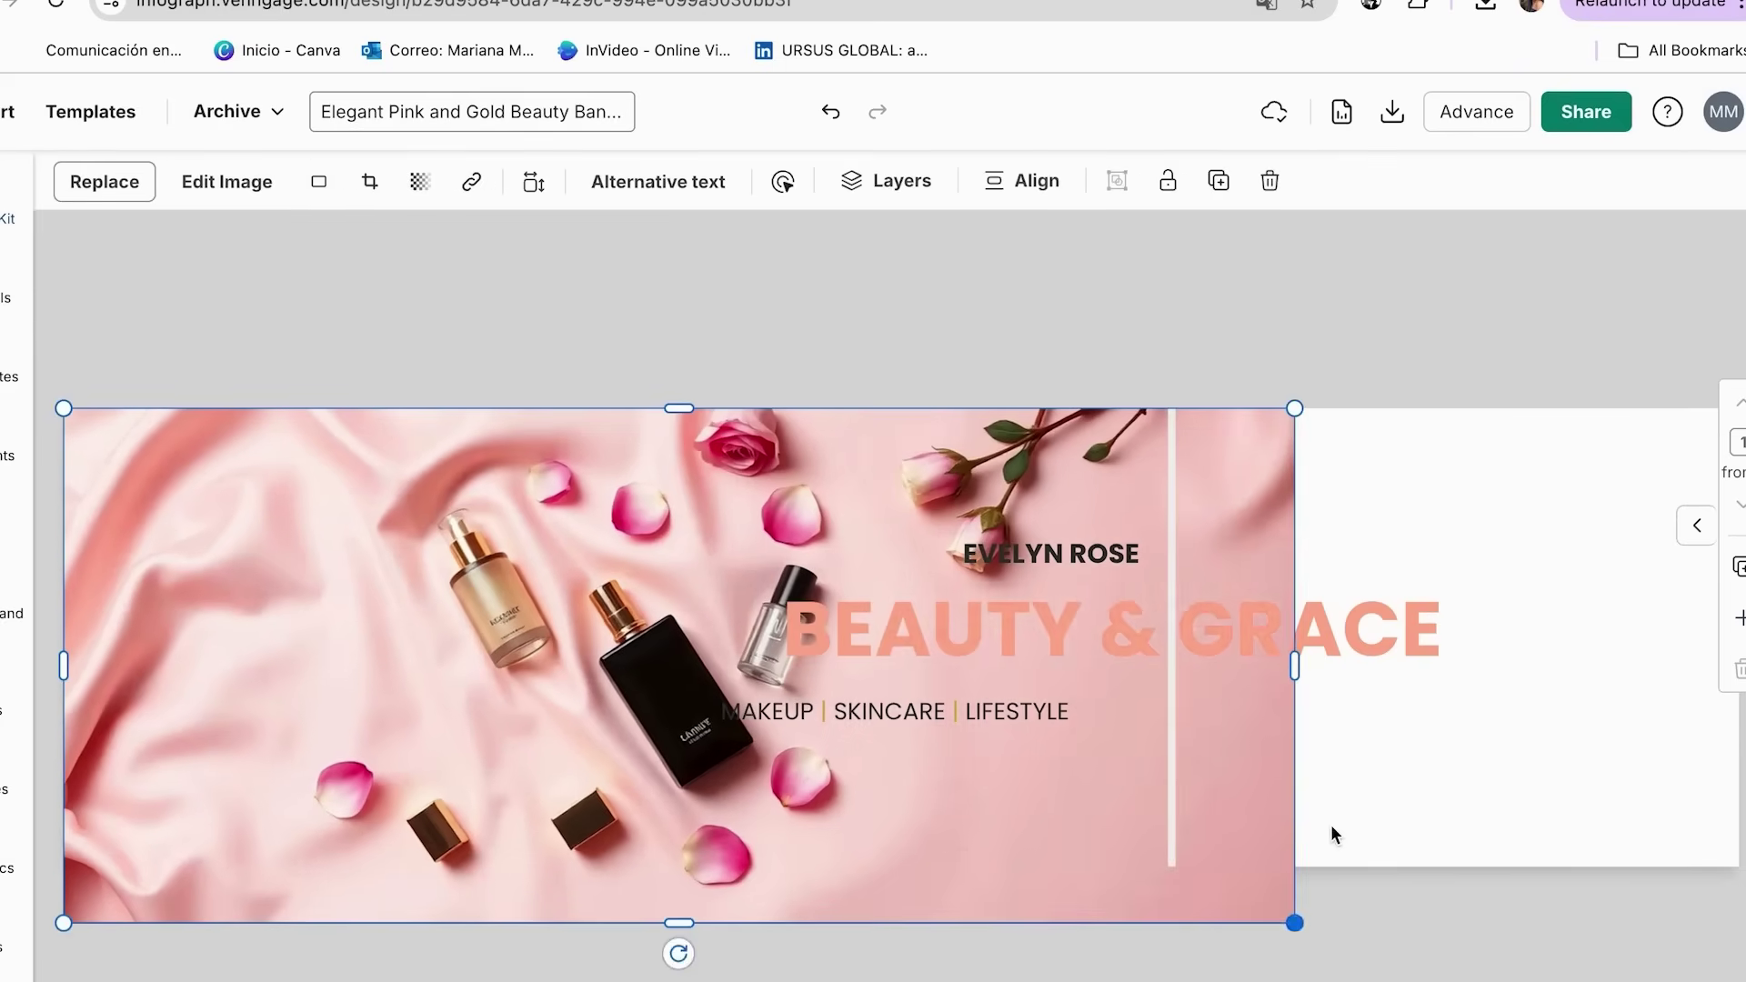
key("ctrl+z")
left_click(1135, 324)
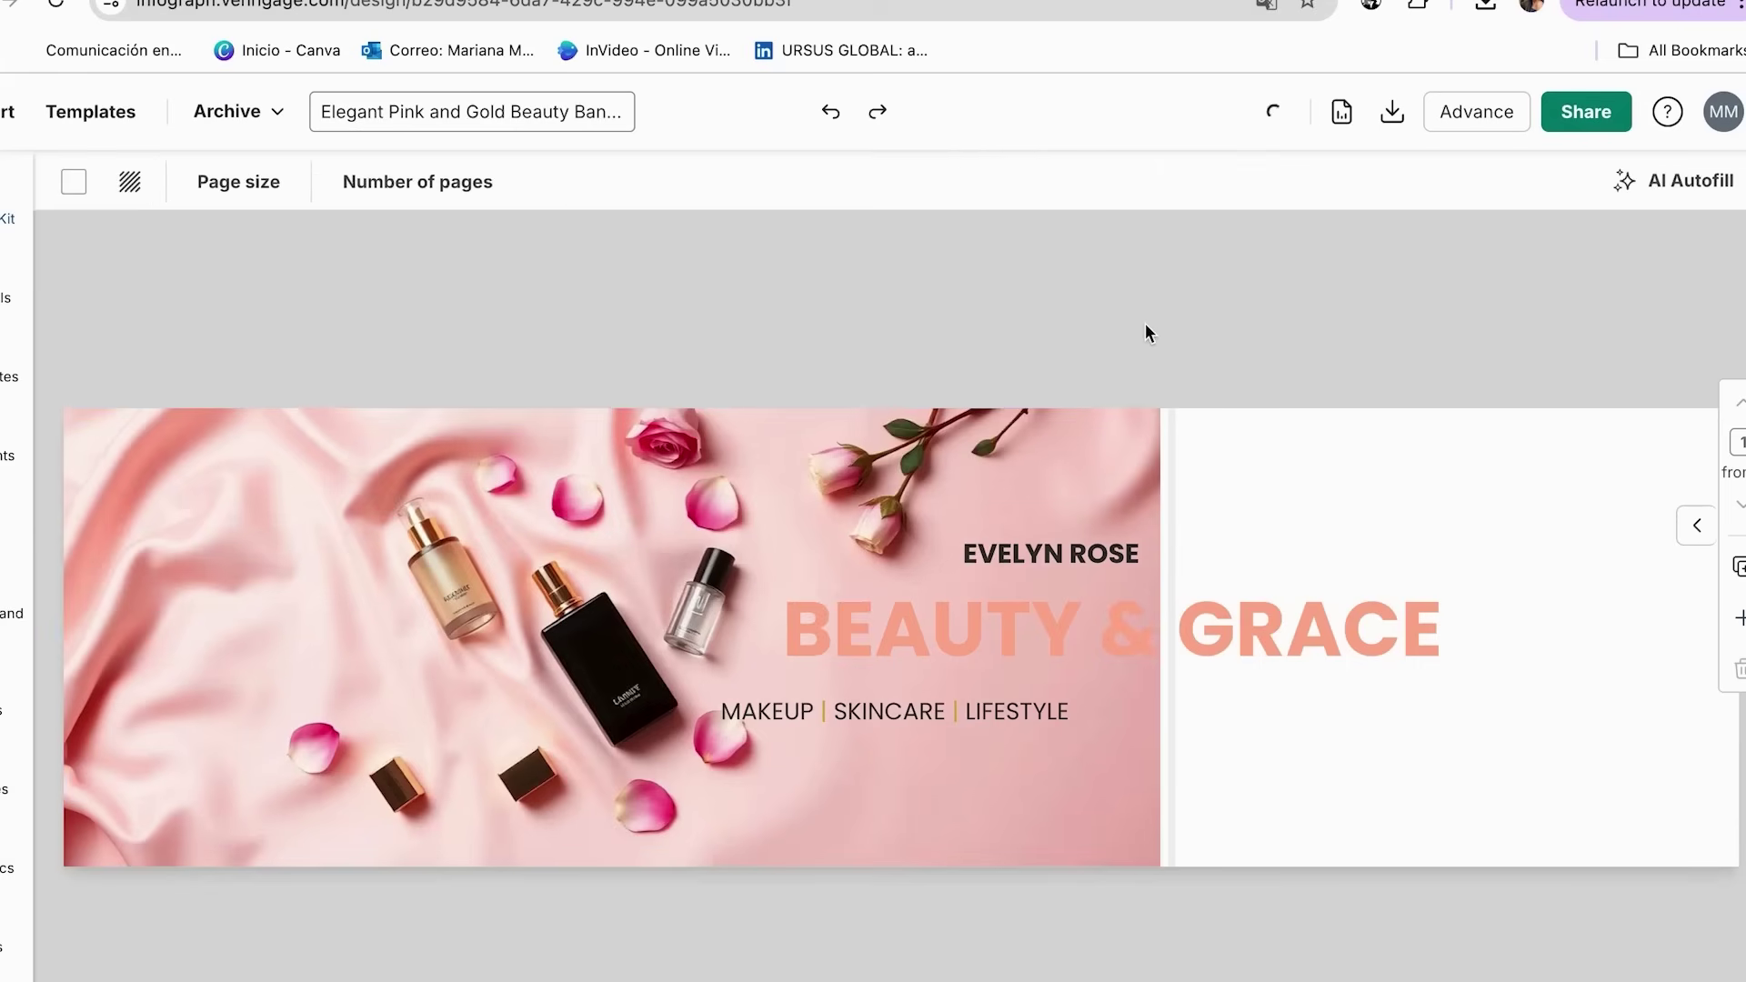
left_click(1376, 475)
left_click(697, 321)
- Rewrite the BEAUTY & GRACE headline with AI into 'ELEGANCE & SOPHISTICATION'
left_click(824, 608)
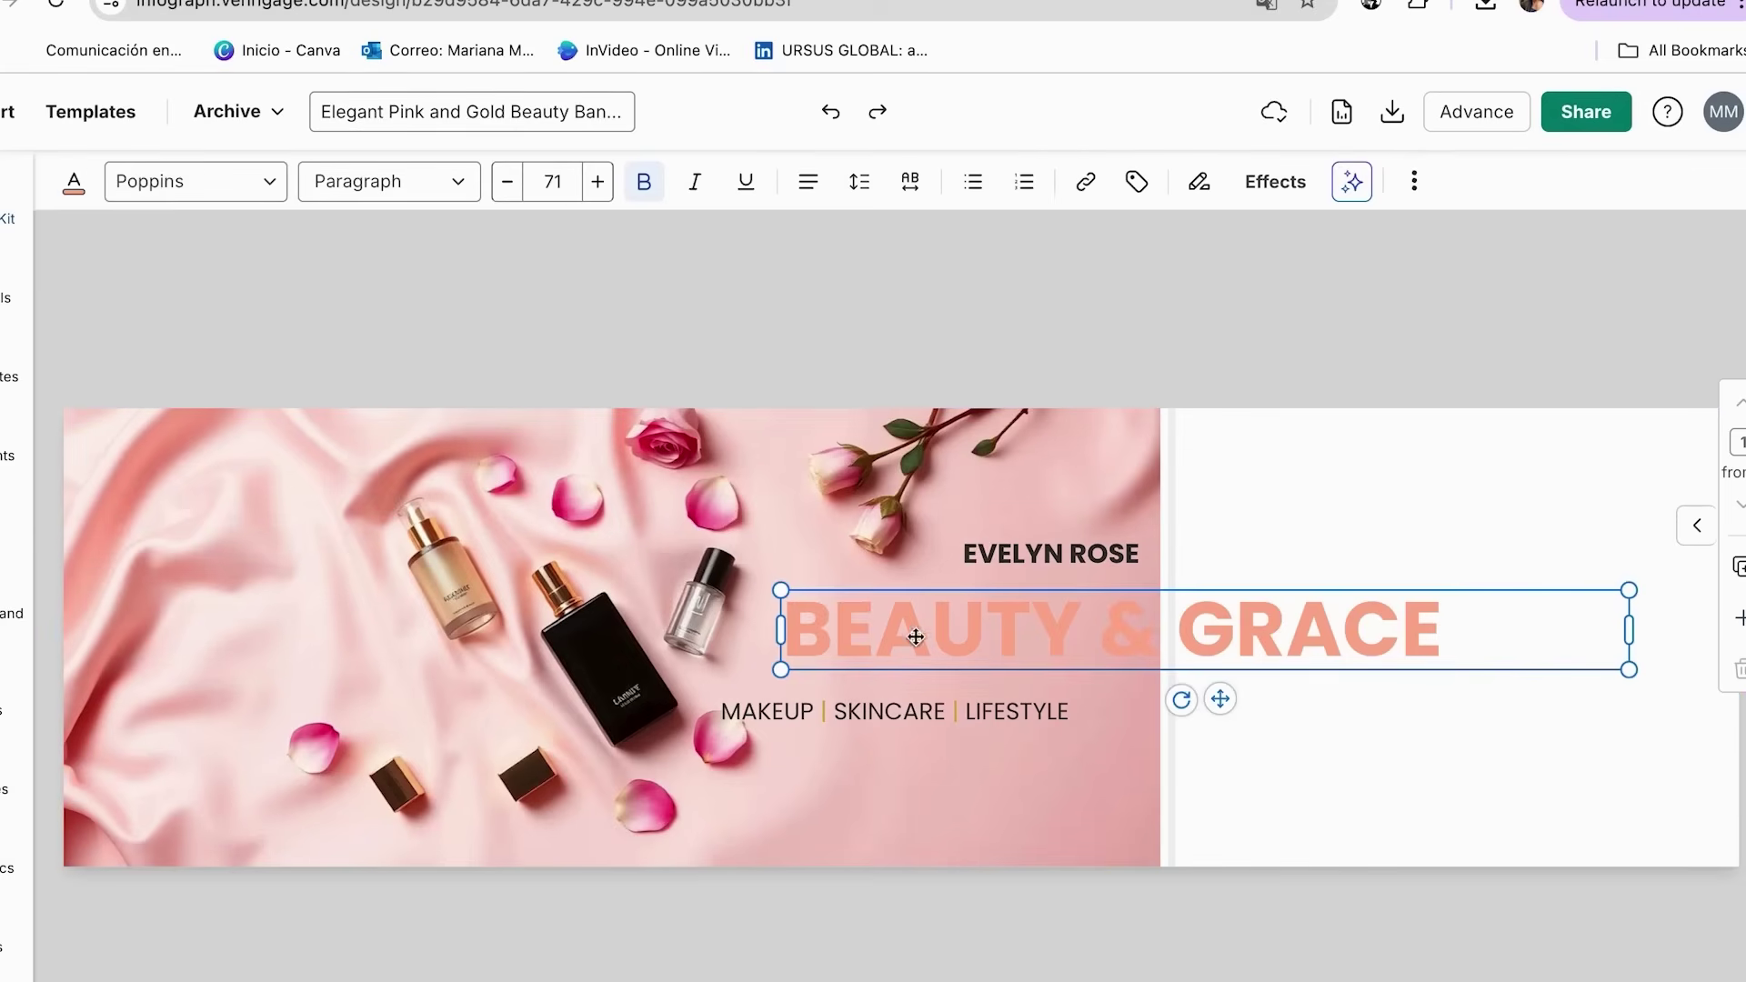
left_click(17, 288)
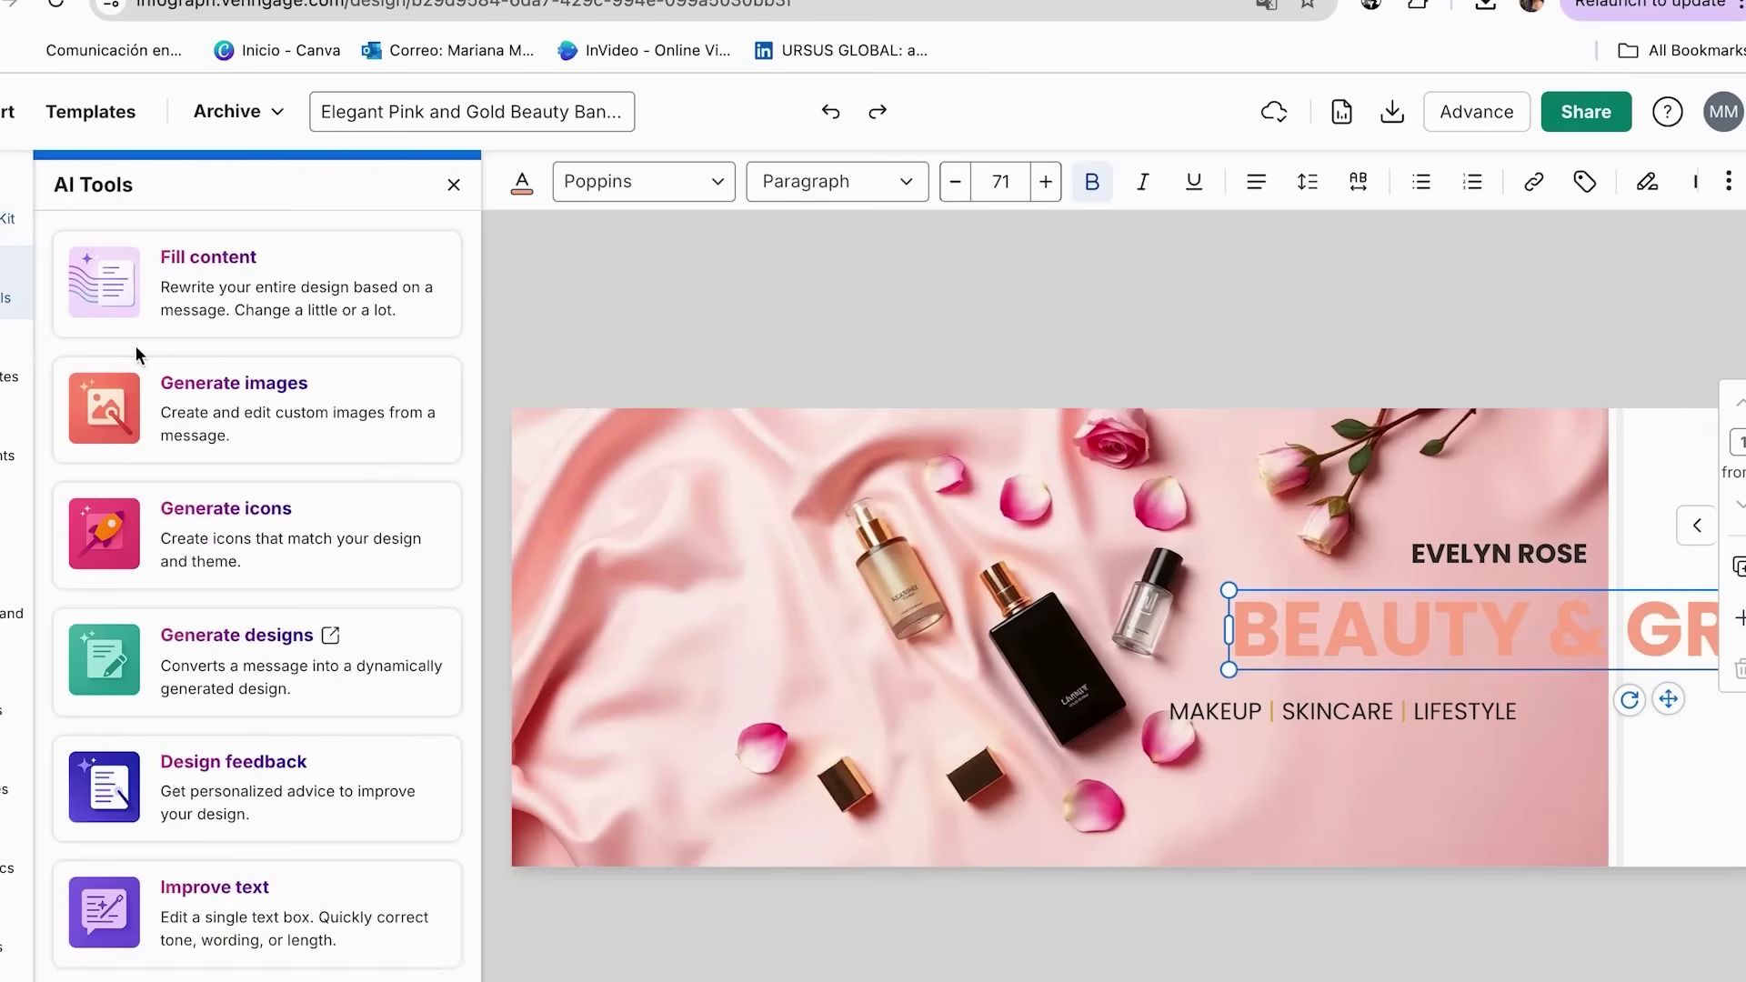
left_click(253, 911)
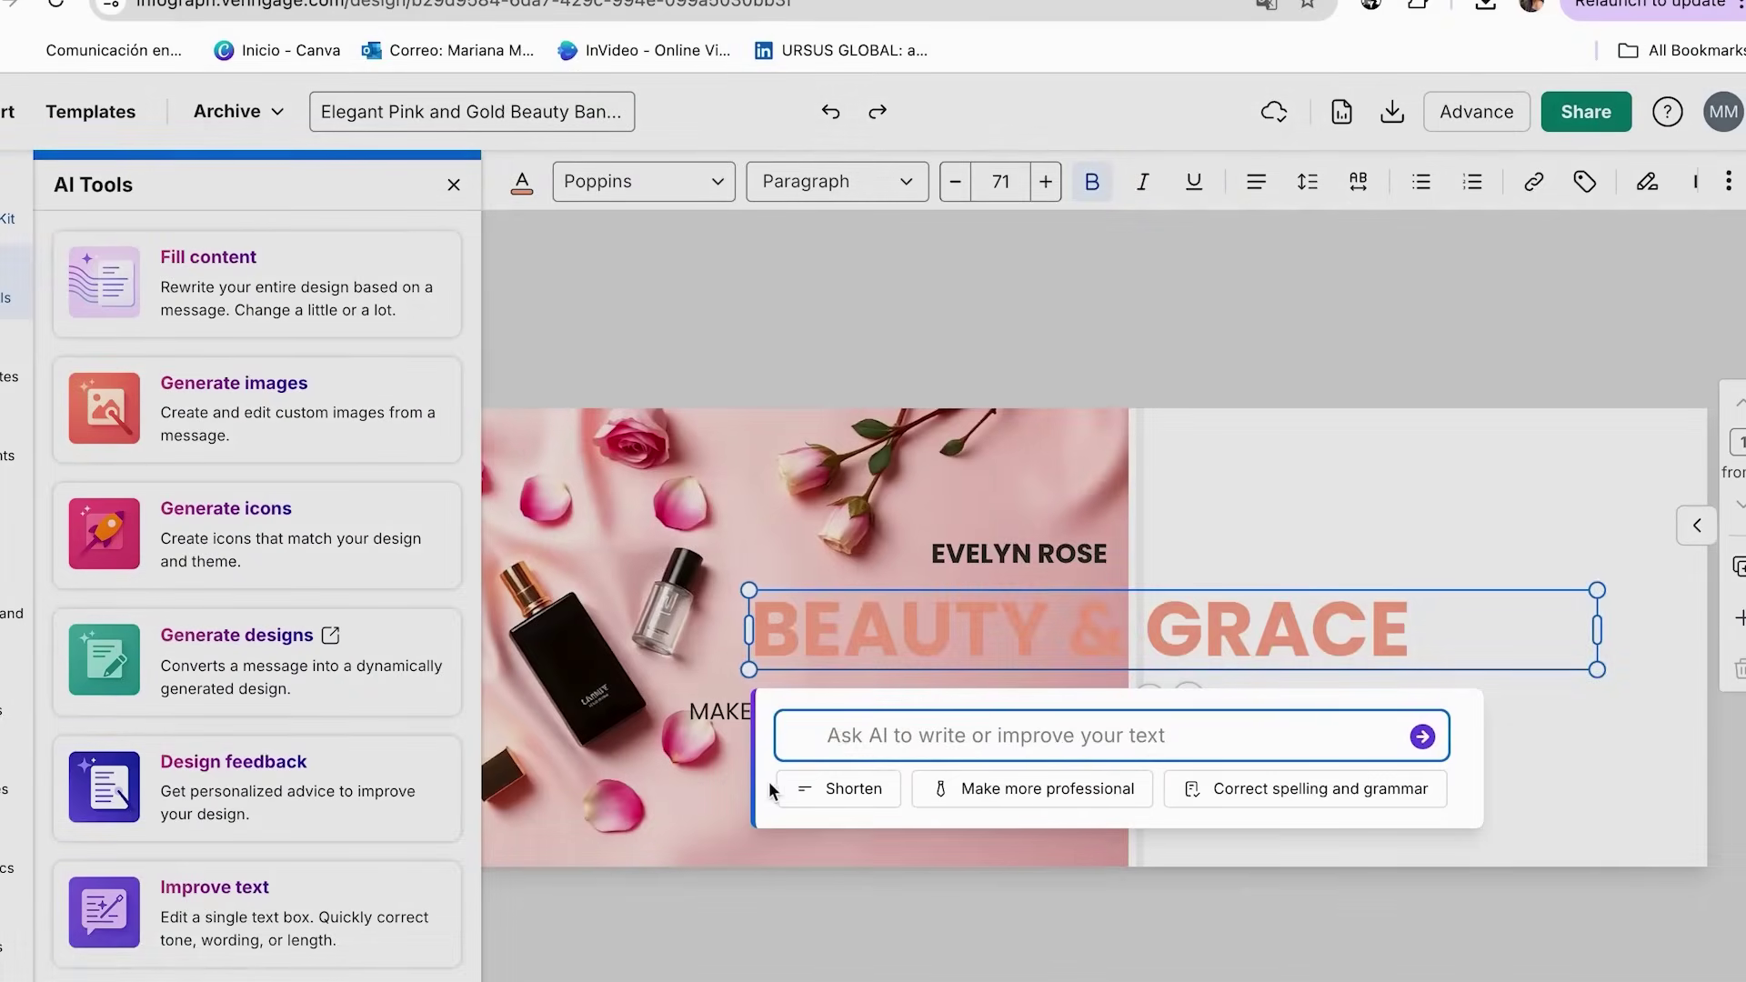
type("Make this text more eye-catching and professional for my banner")
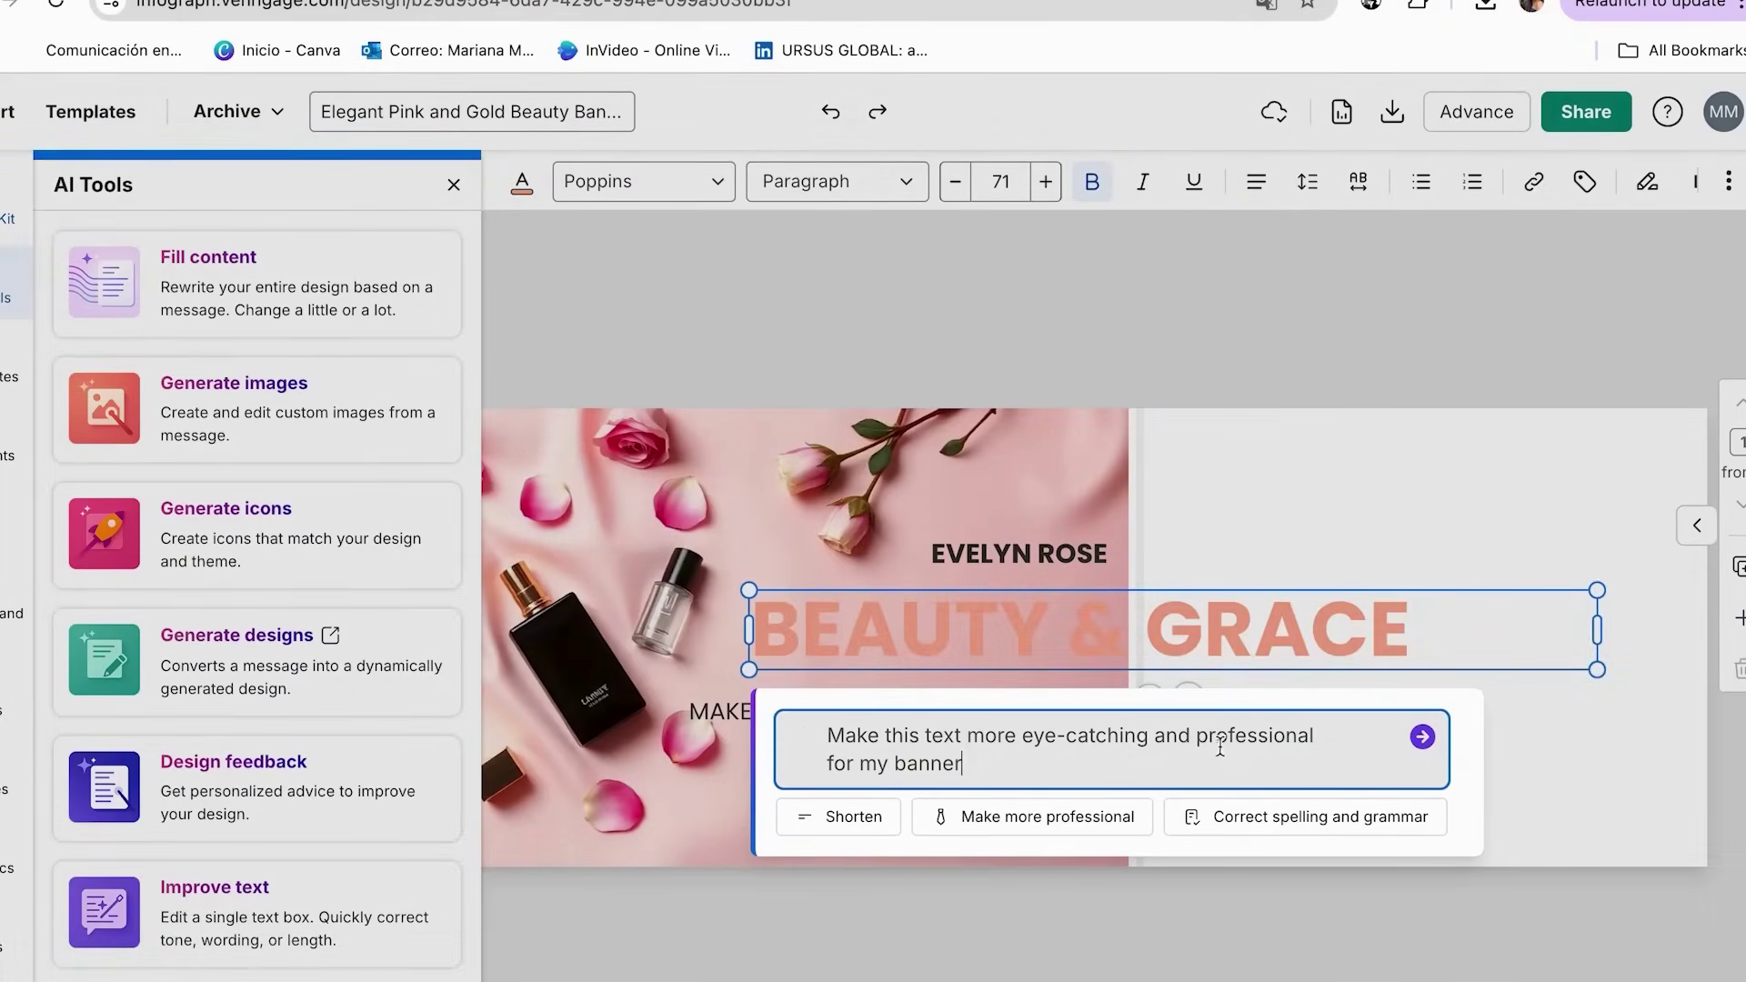
left_click(1421, 734)
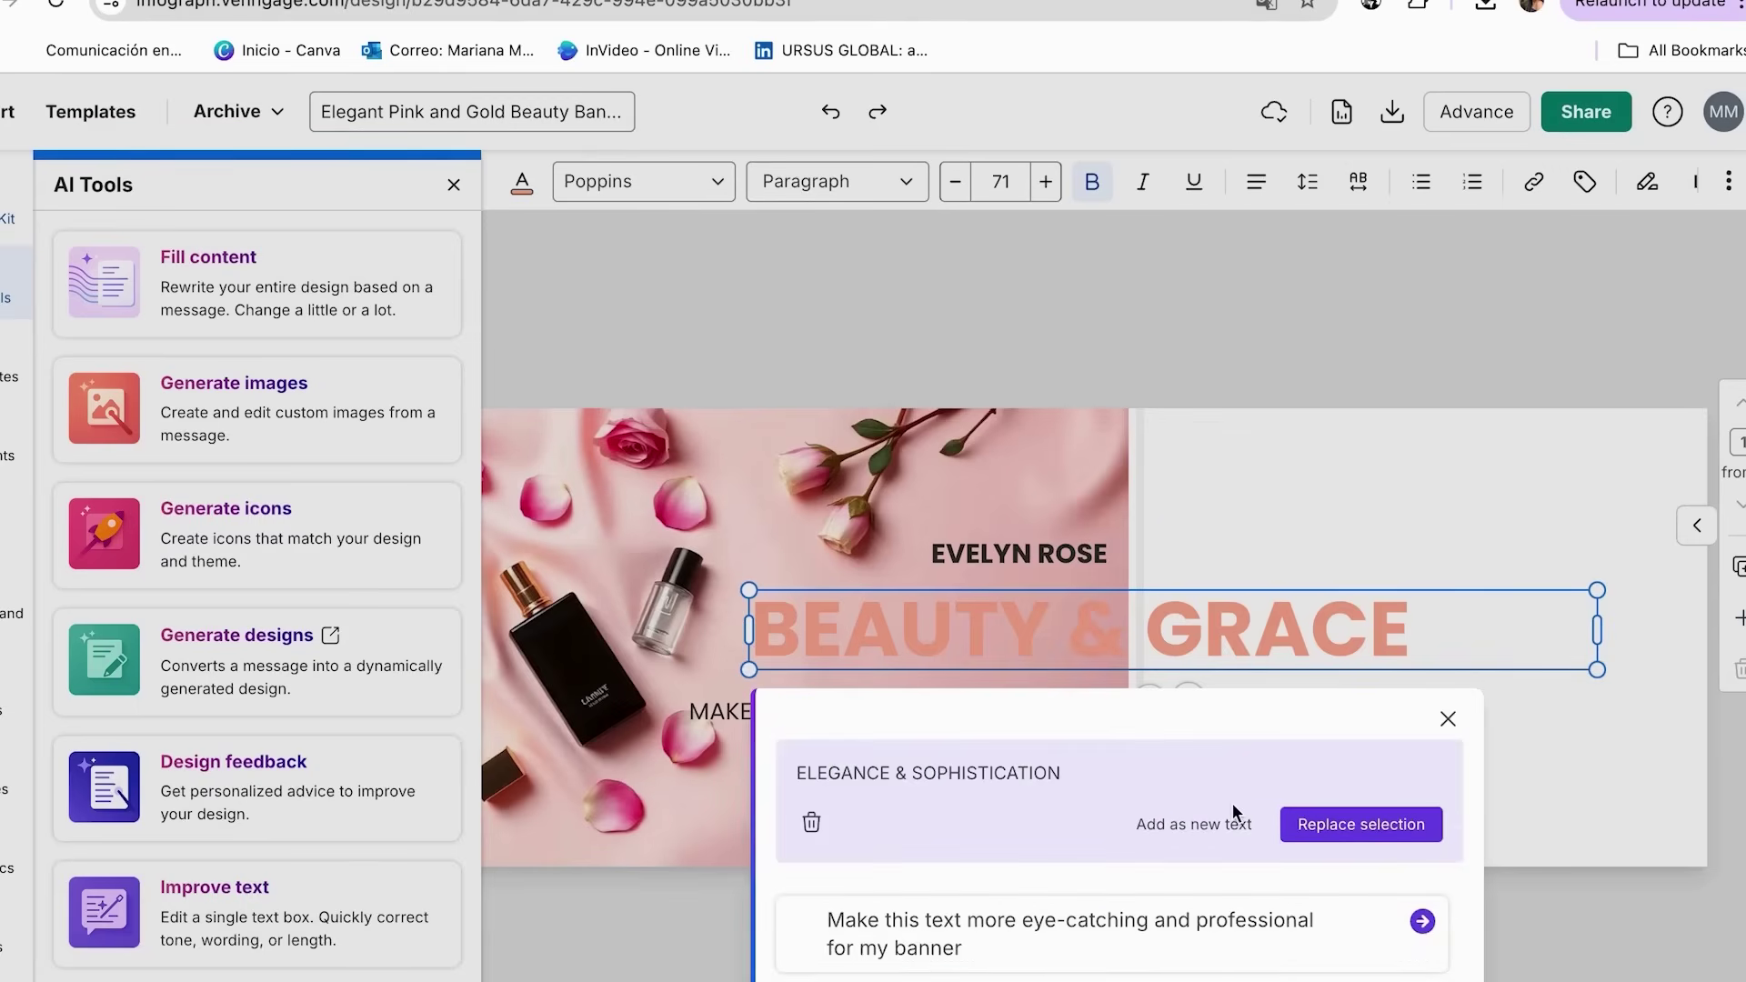
left_click(1349, 826)
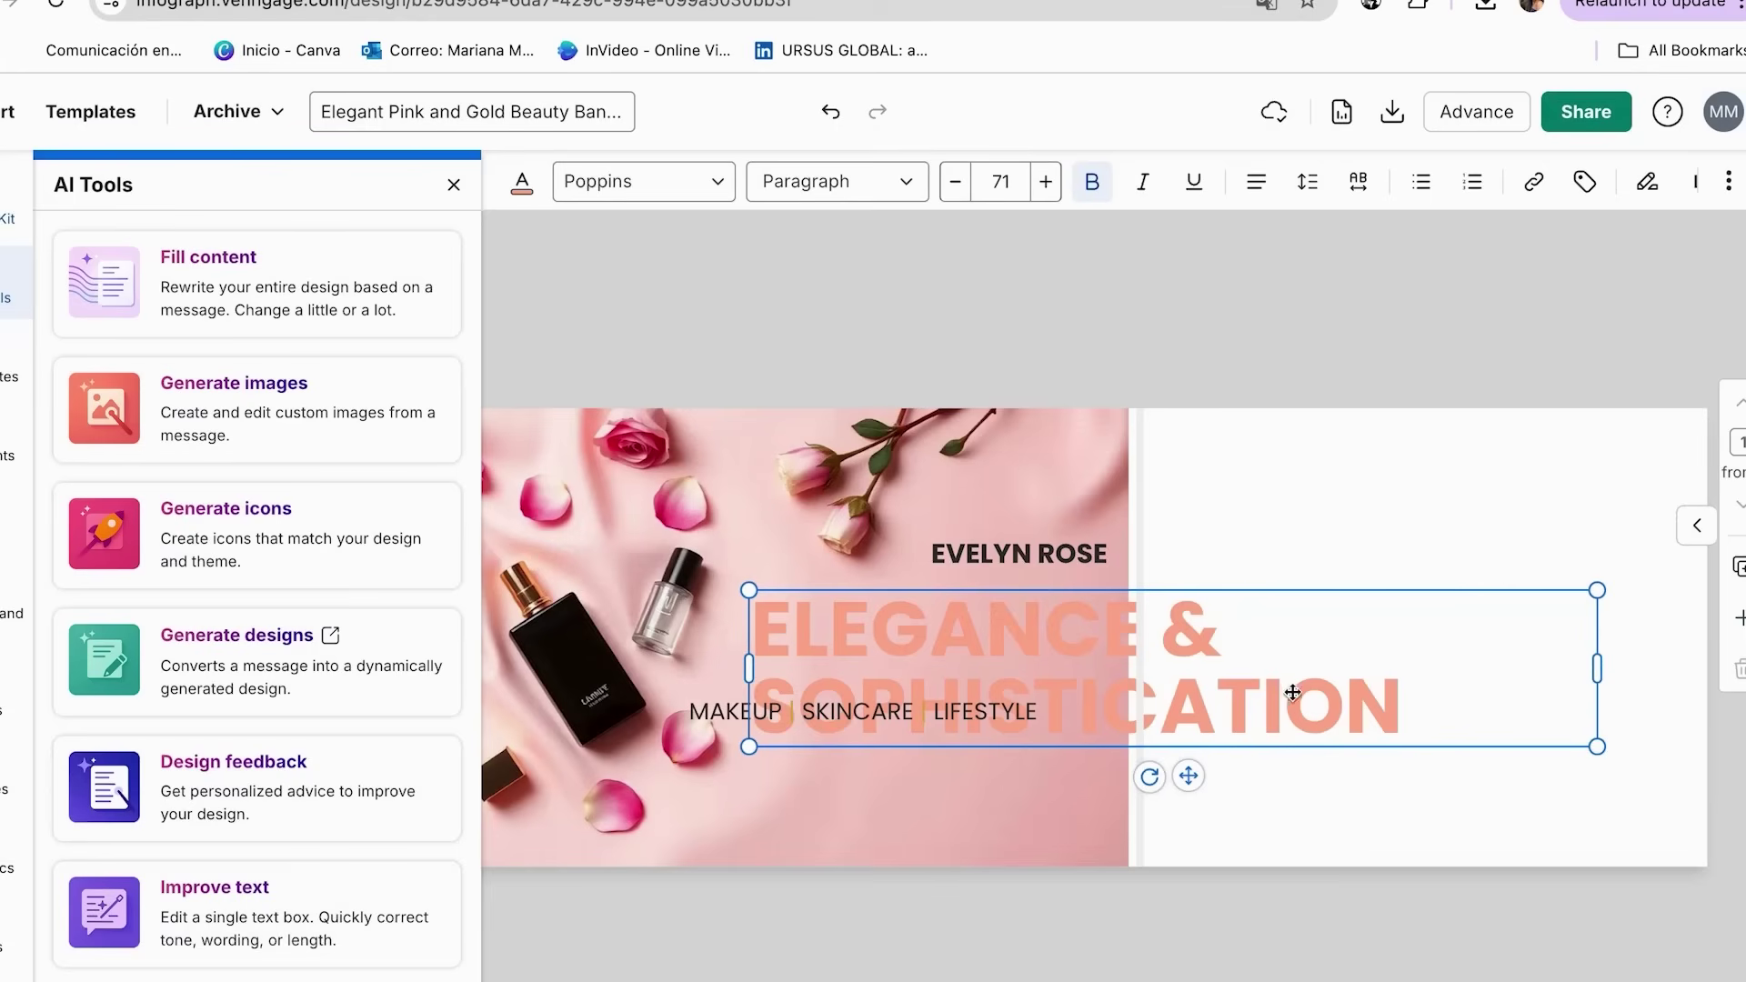
- Reposition the headline and move the categories line lower on the banner
left_click_drag(1293, 693, 1243, 645)
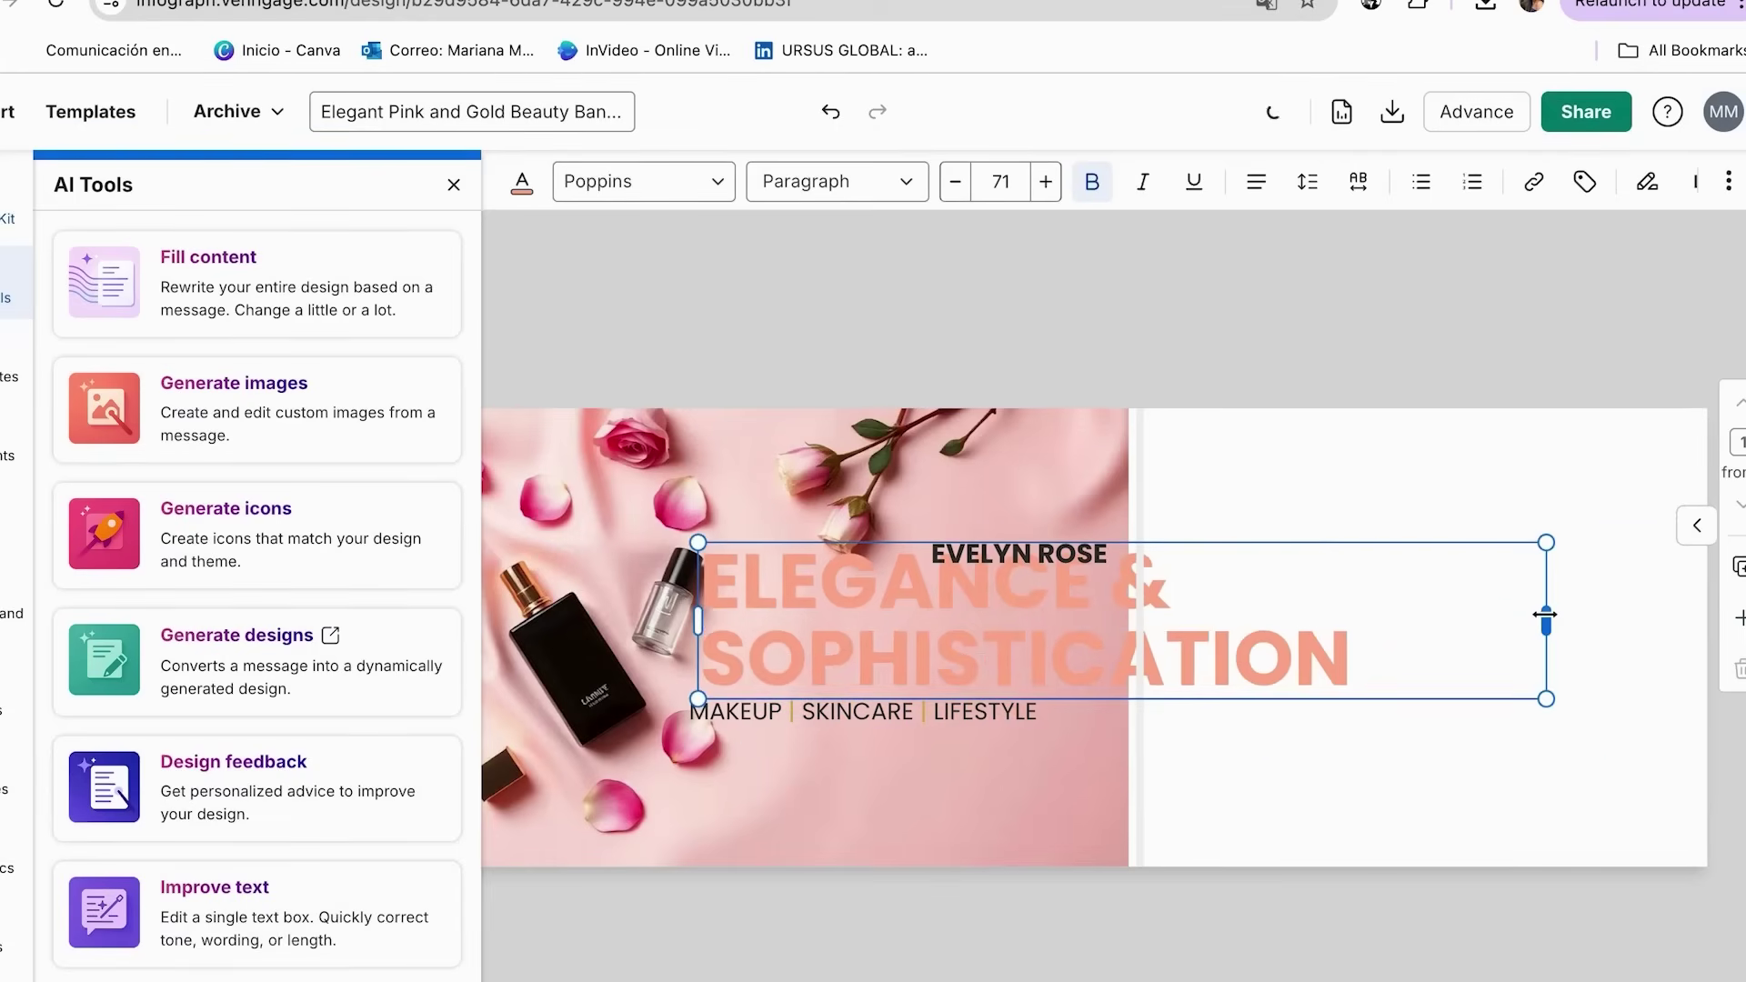
left_click_drag(965, 711, 942, 773)
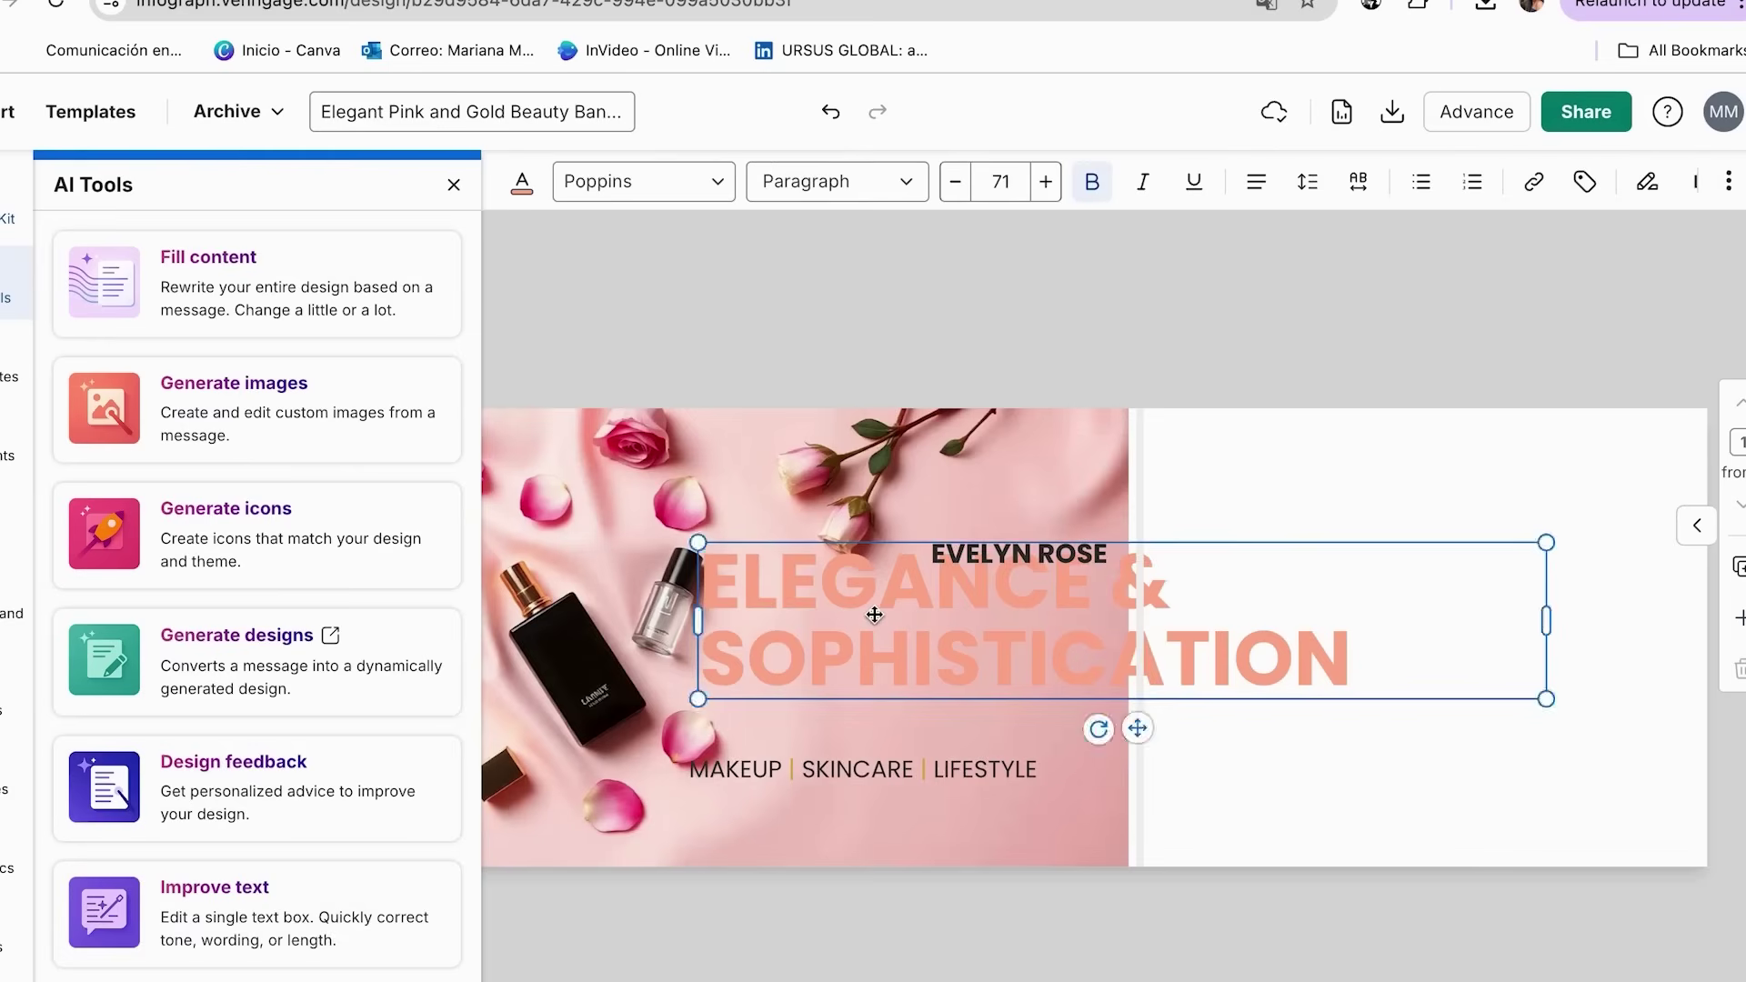
left_click_drag(874, 615, 968, 650)
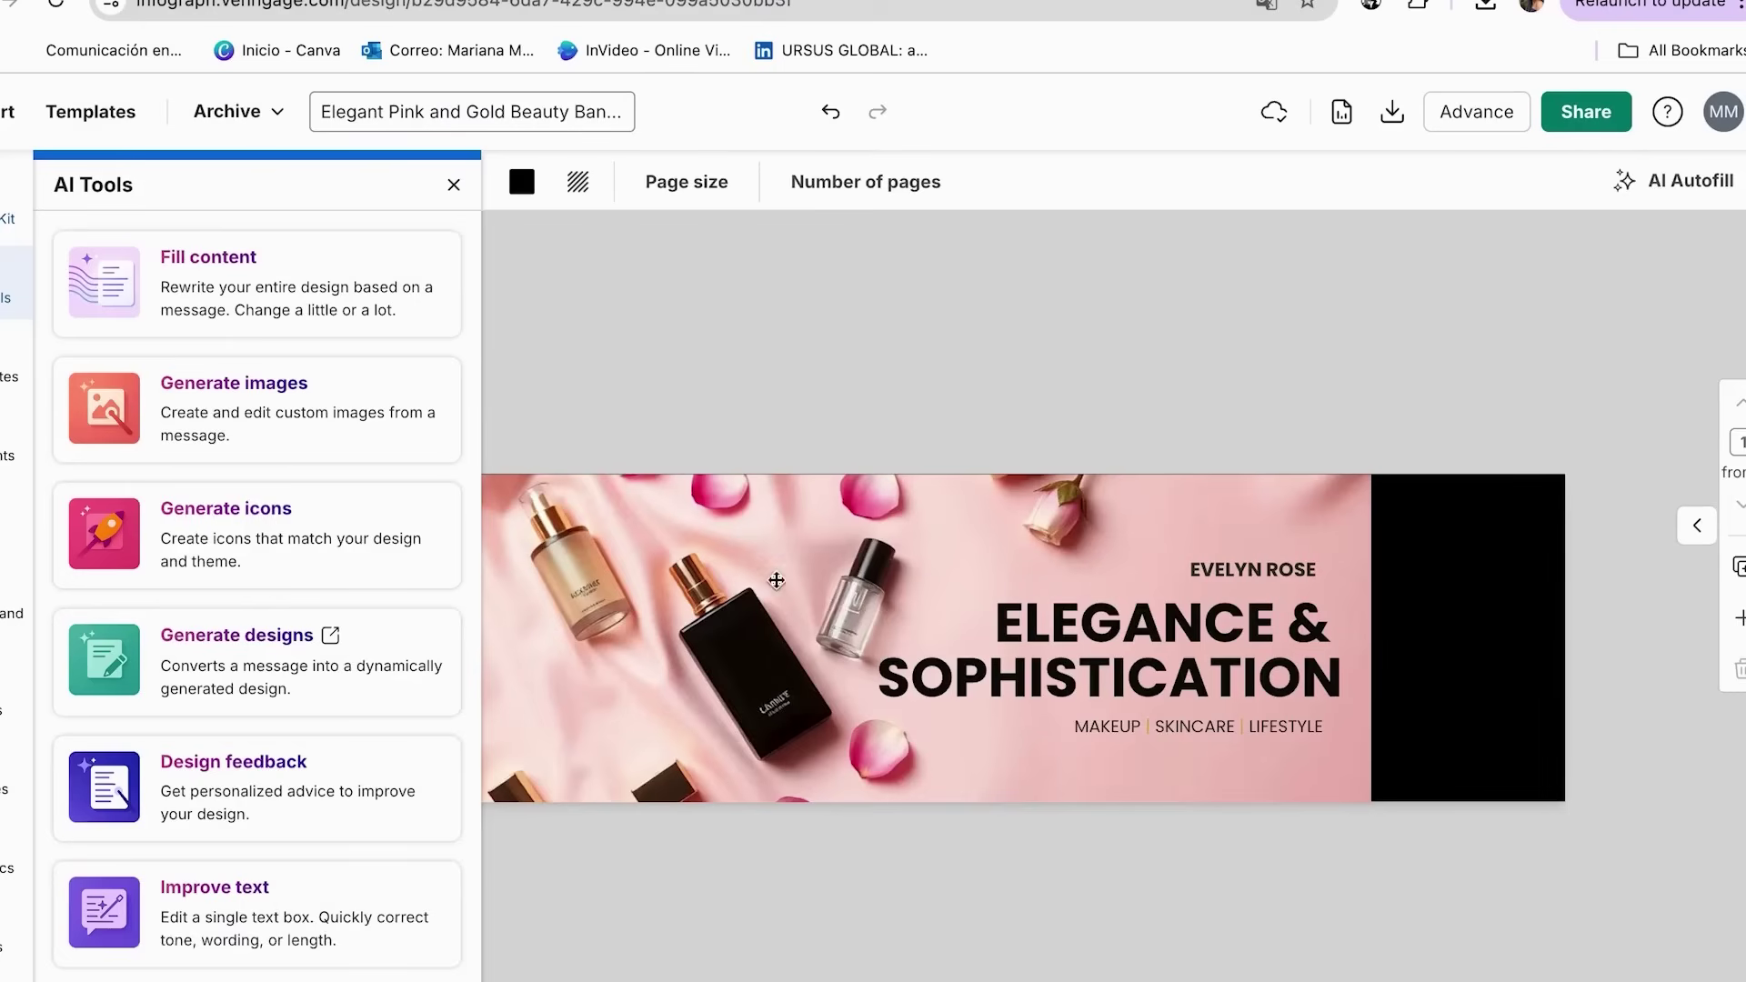
scroll(968, 596, "left", 3)
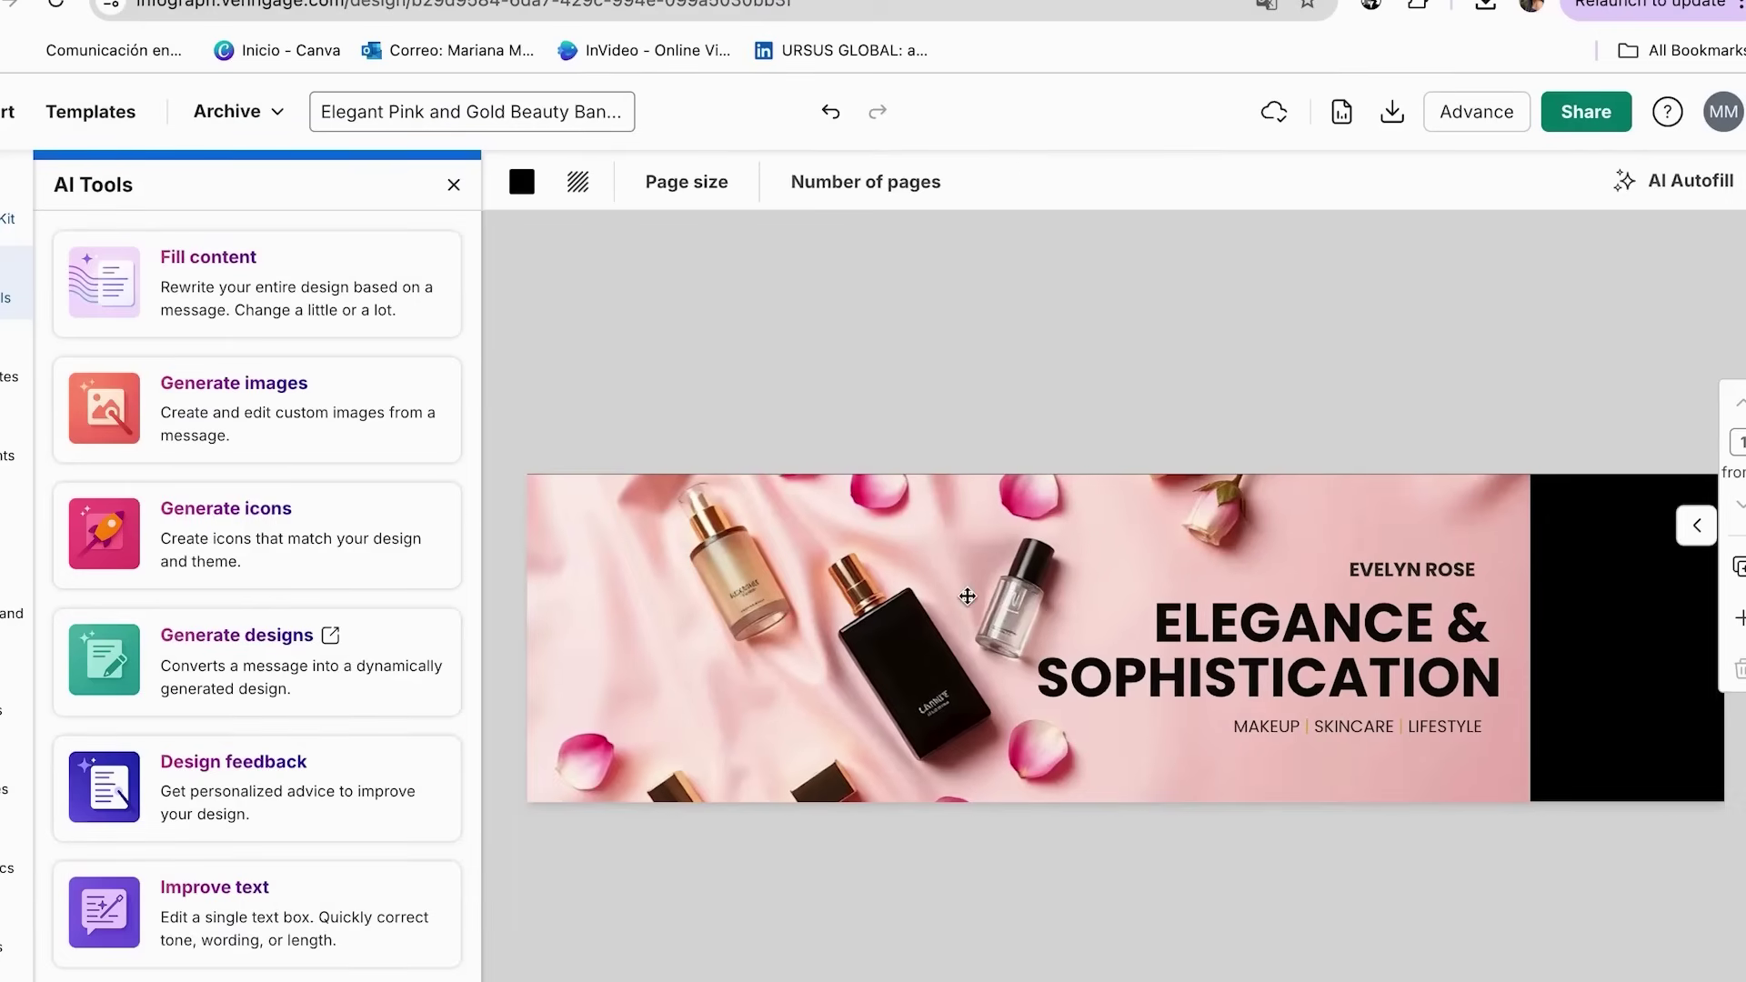
scroll(968, 596, "right", 1)
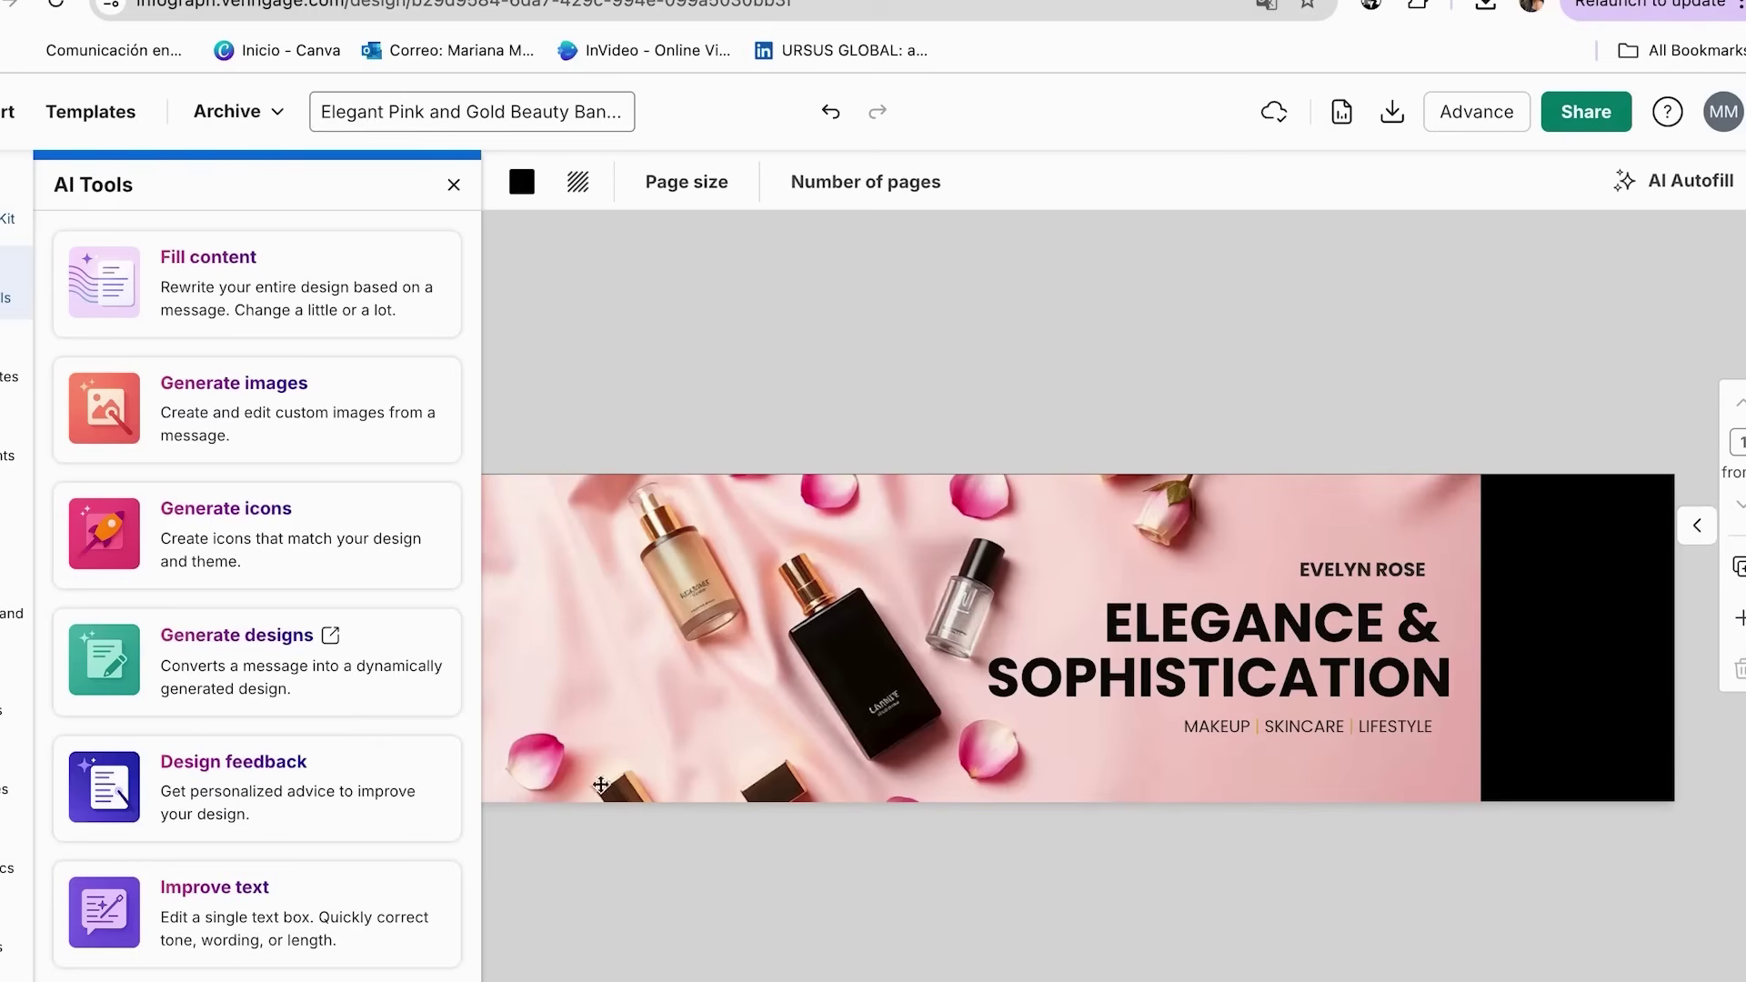
- Shift the 'ELEGANCE & SOPHISTICATION' headline a few pixels up and right, then deselect it
left_click(1146, 669)
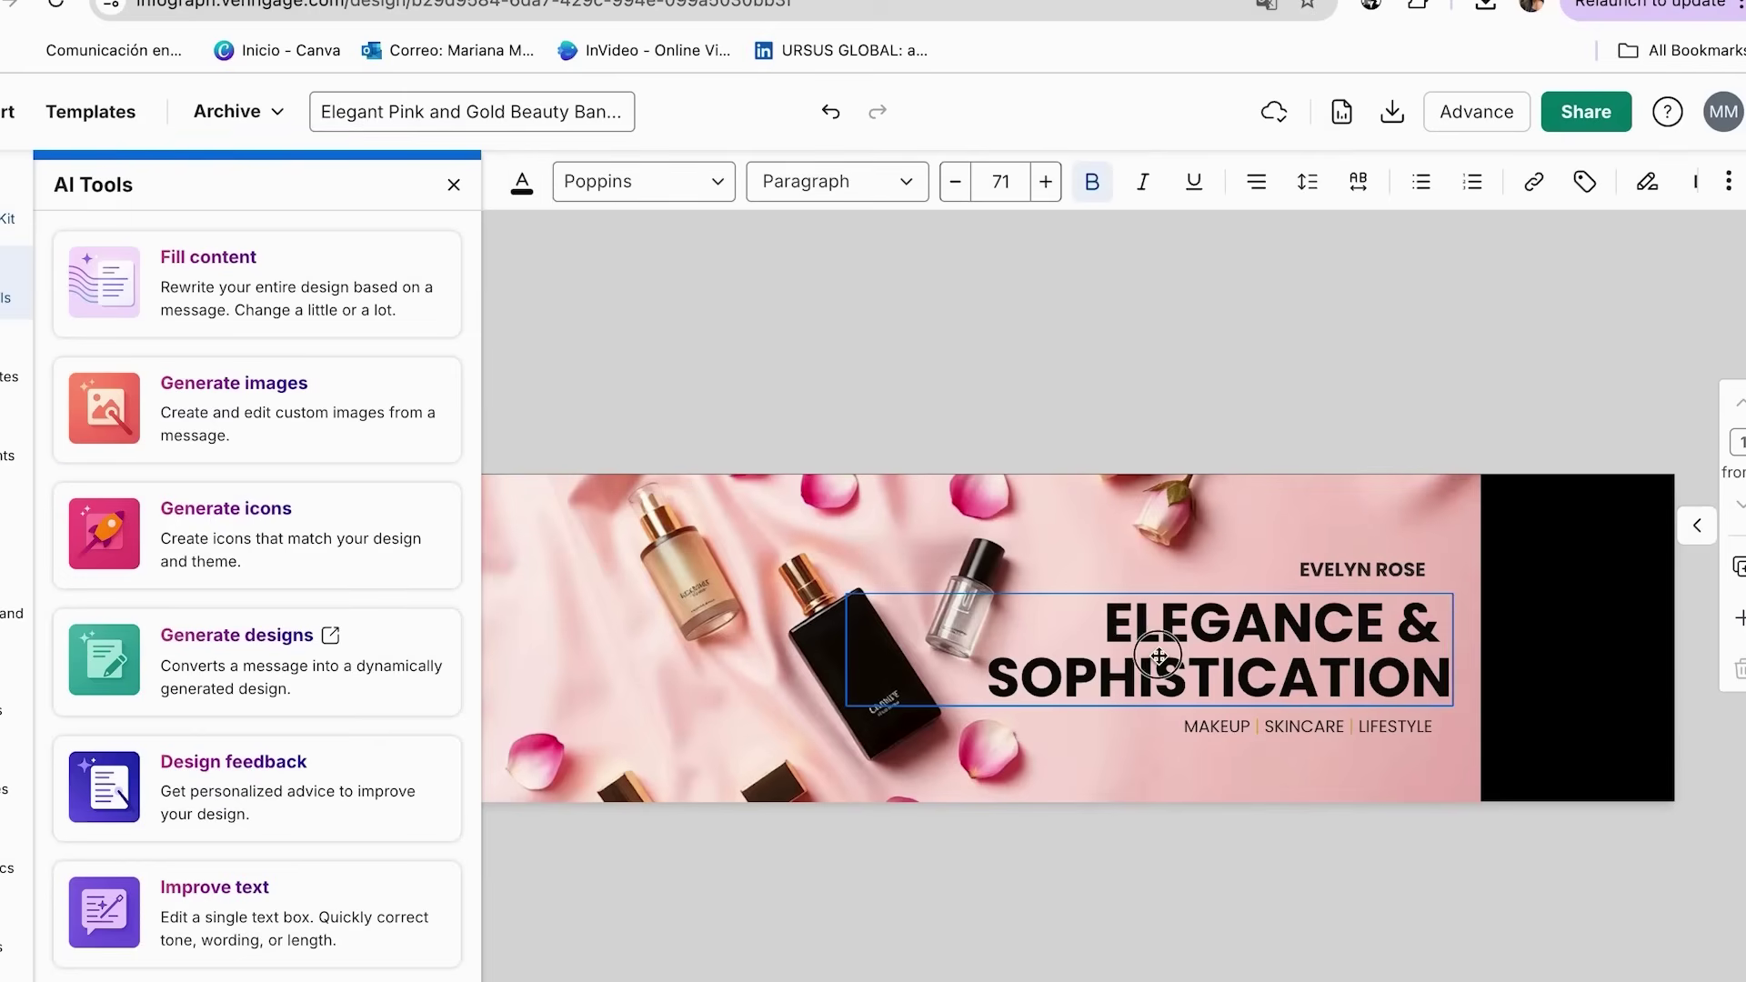
left_click_drag(1155, 655, 1157, 649)
left_click(1161, 945)
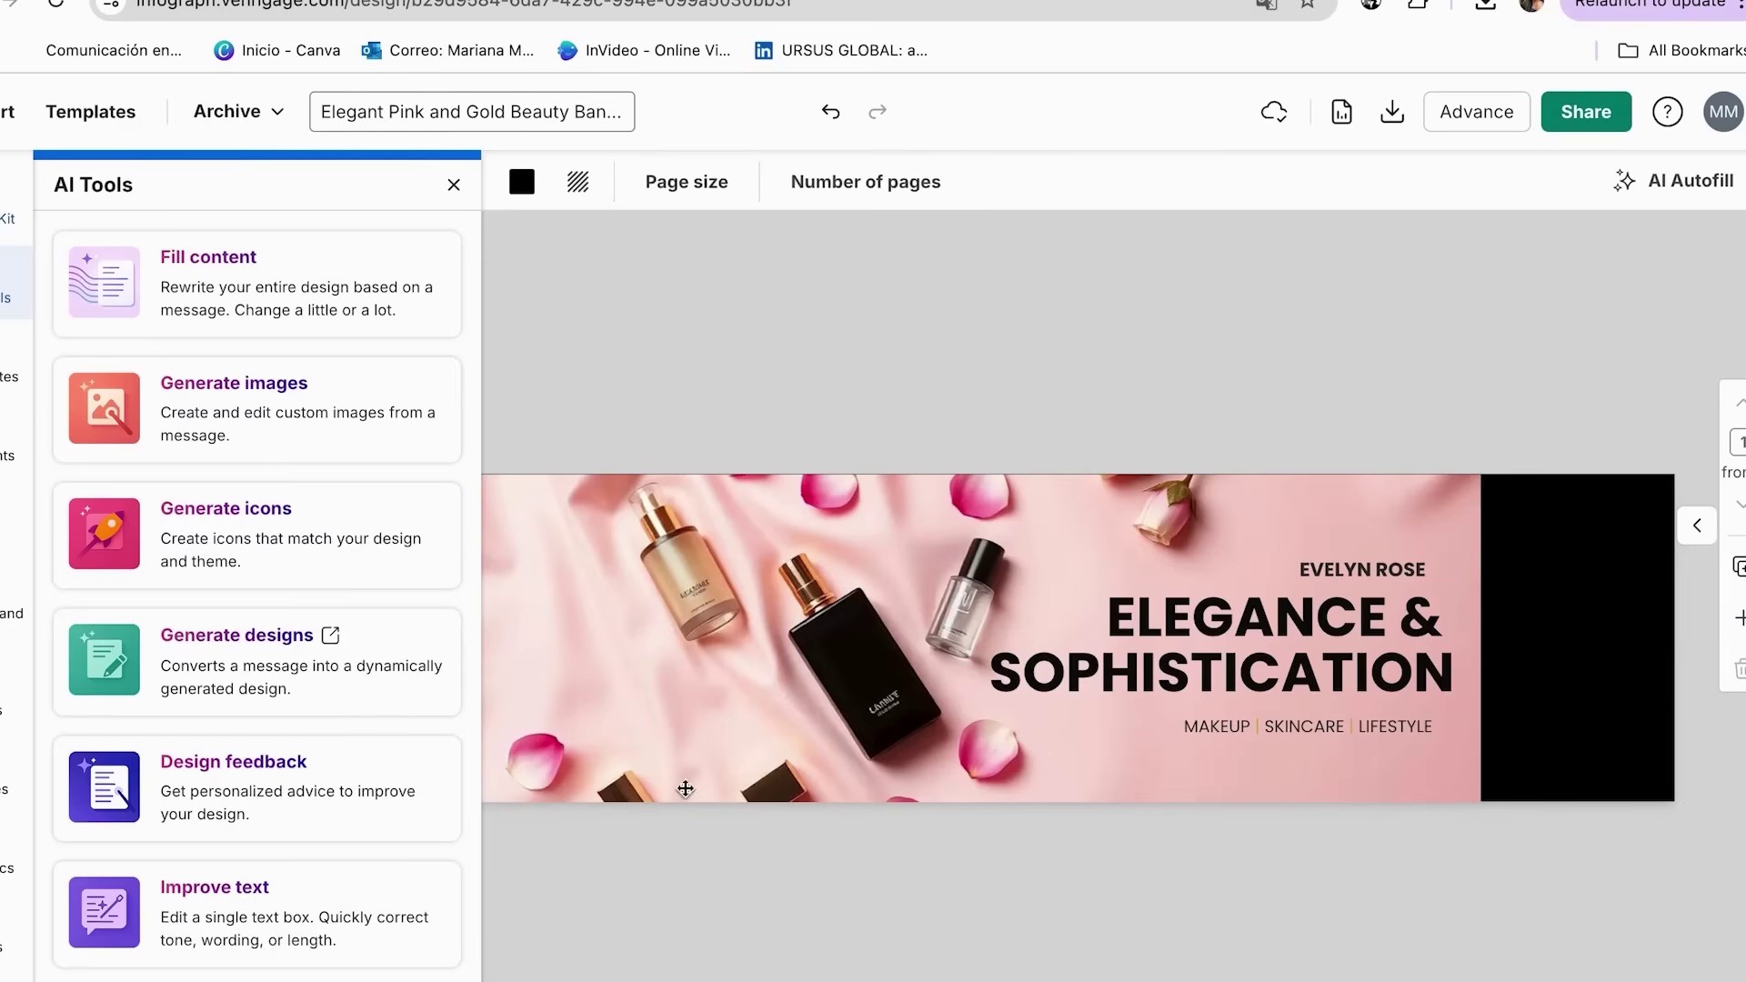
- Generate a dark makeup-product background with the AI image generator and select it
left_click(256, 431)
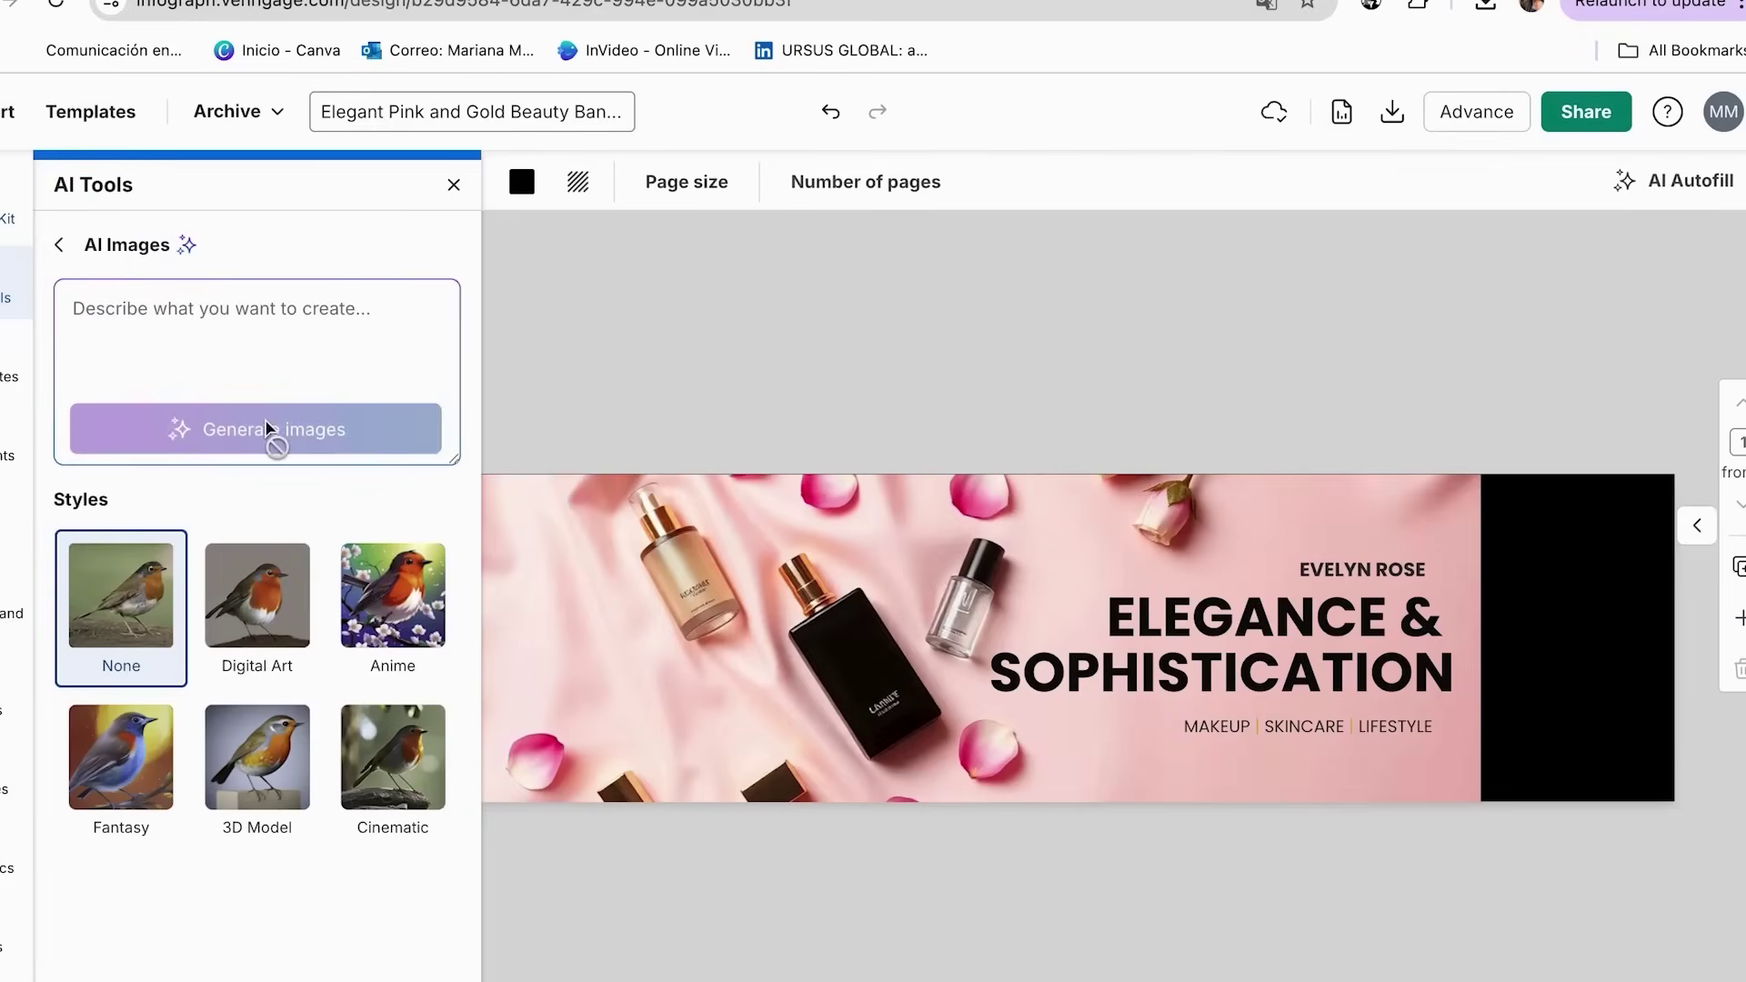
left_click(171, 320)
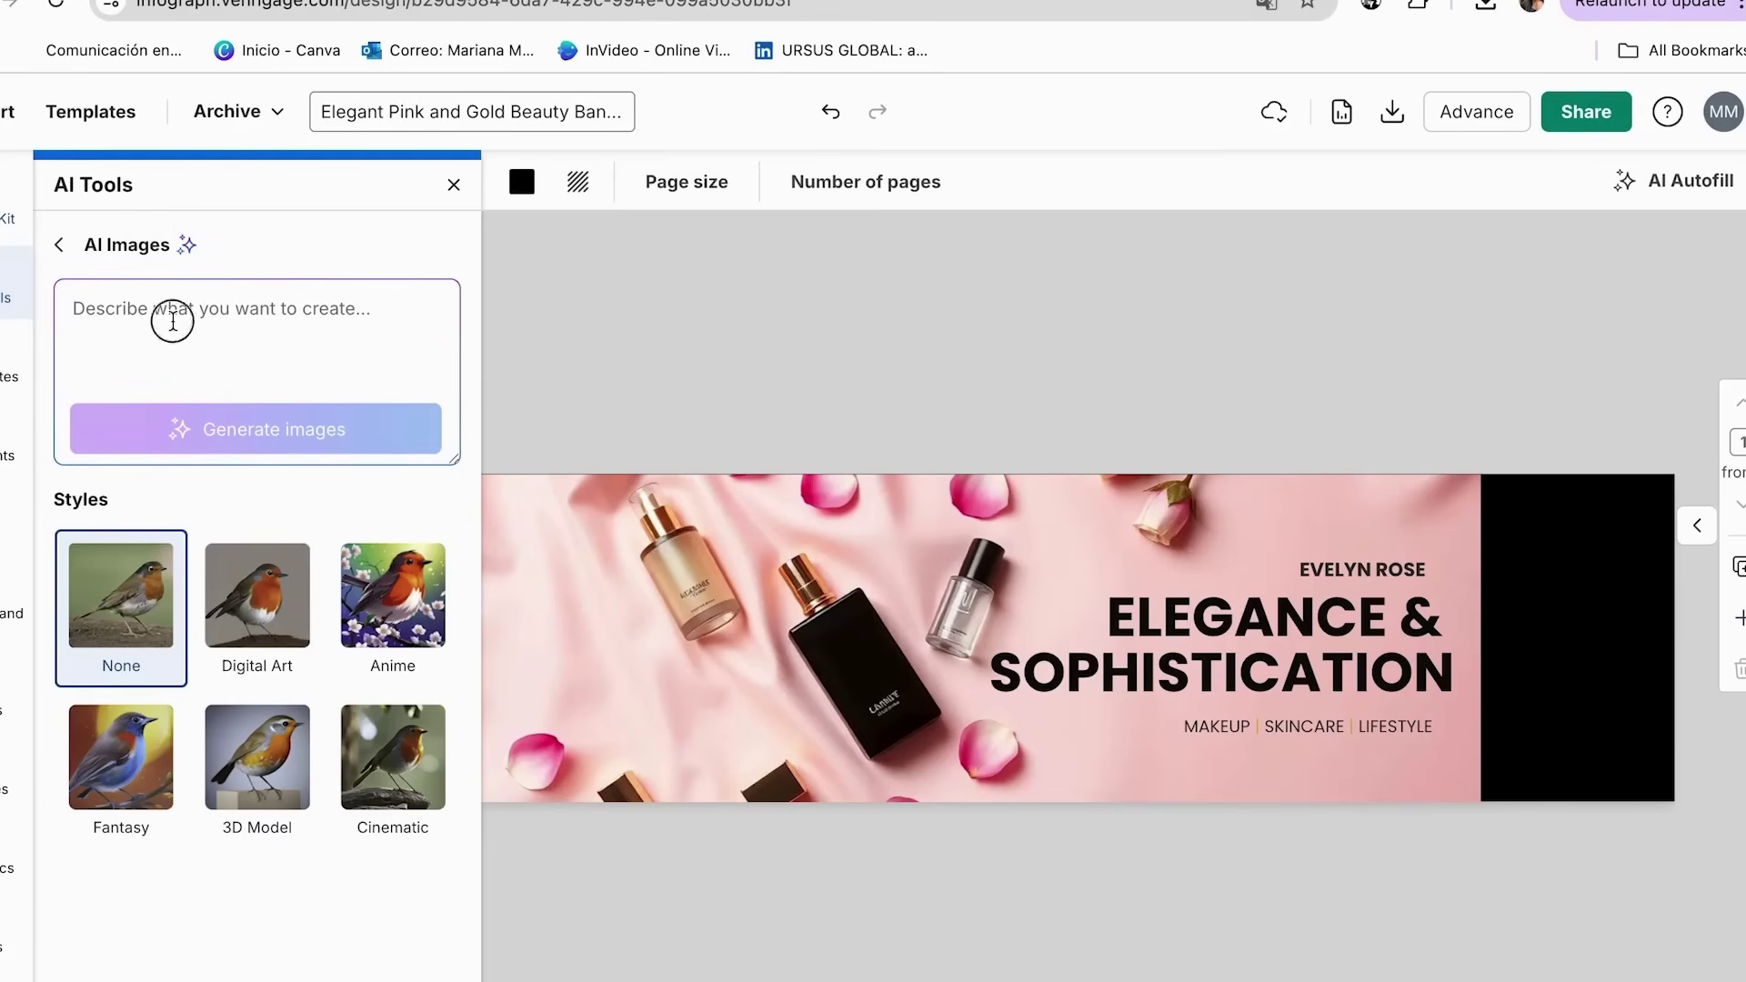
type("makeup products in a professional set")
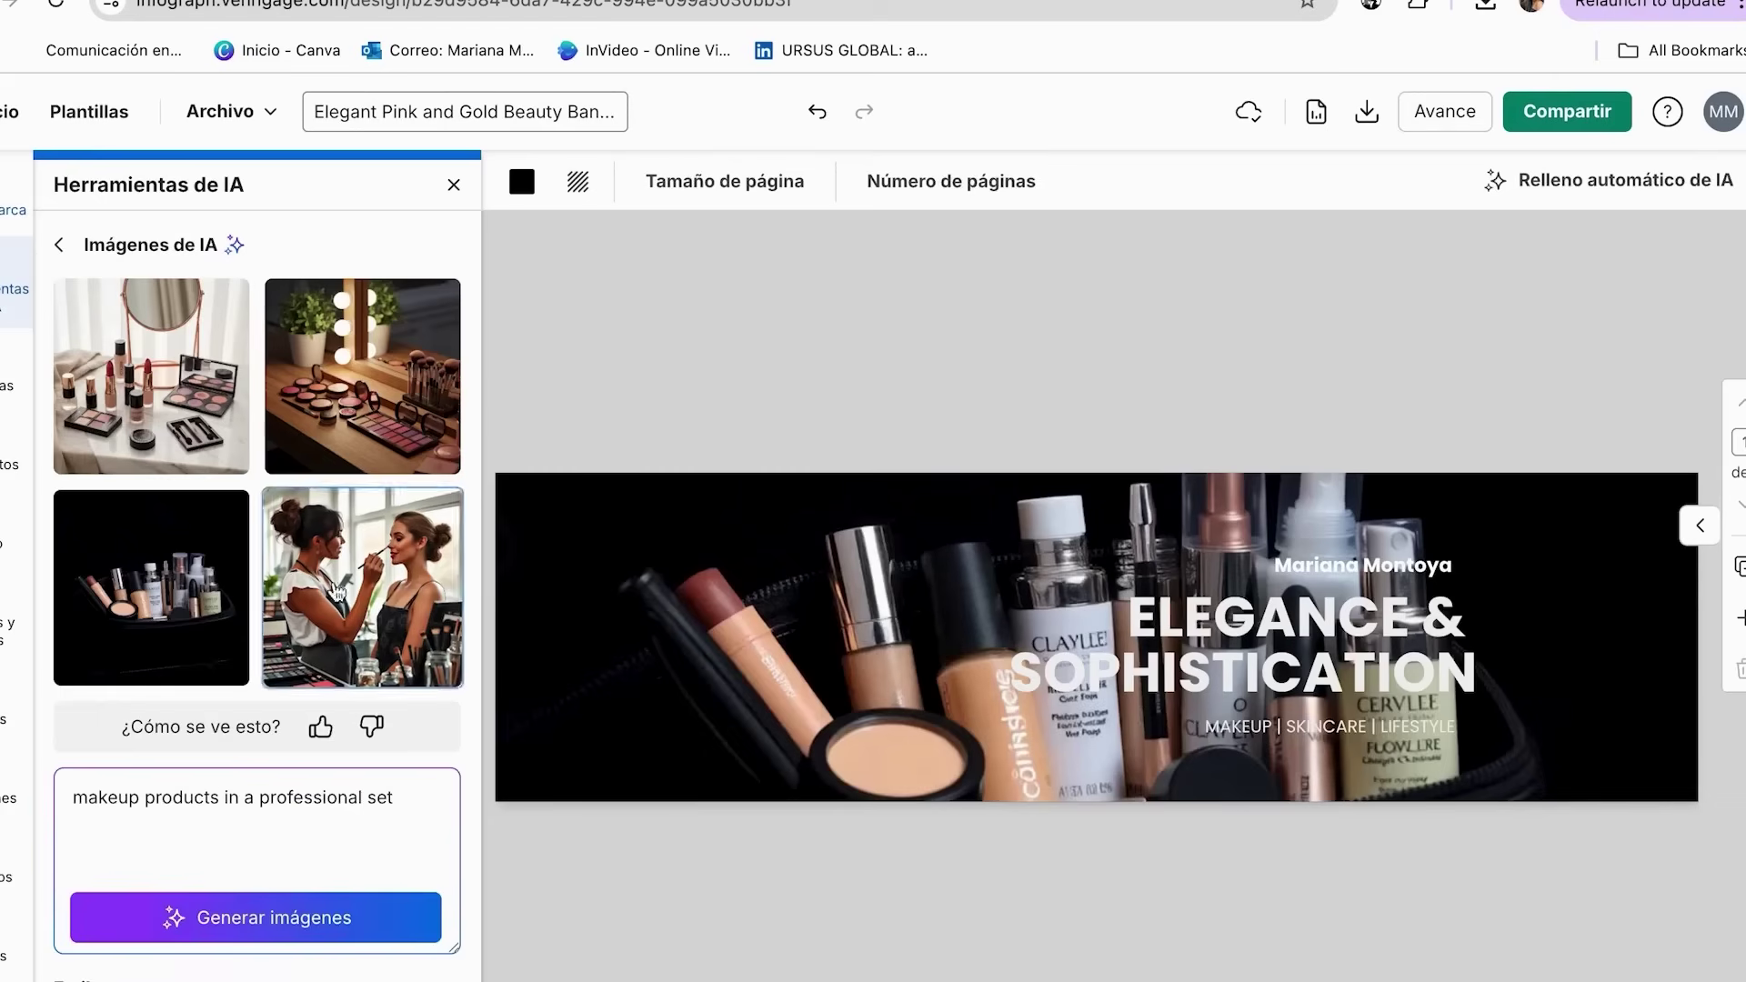
left_click(667, 662)
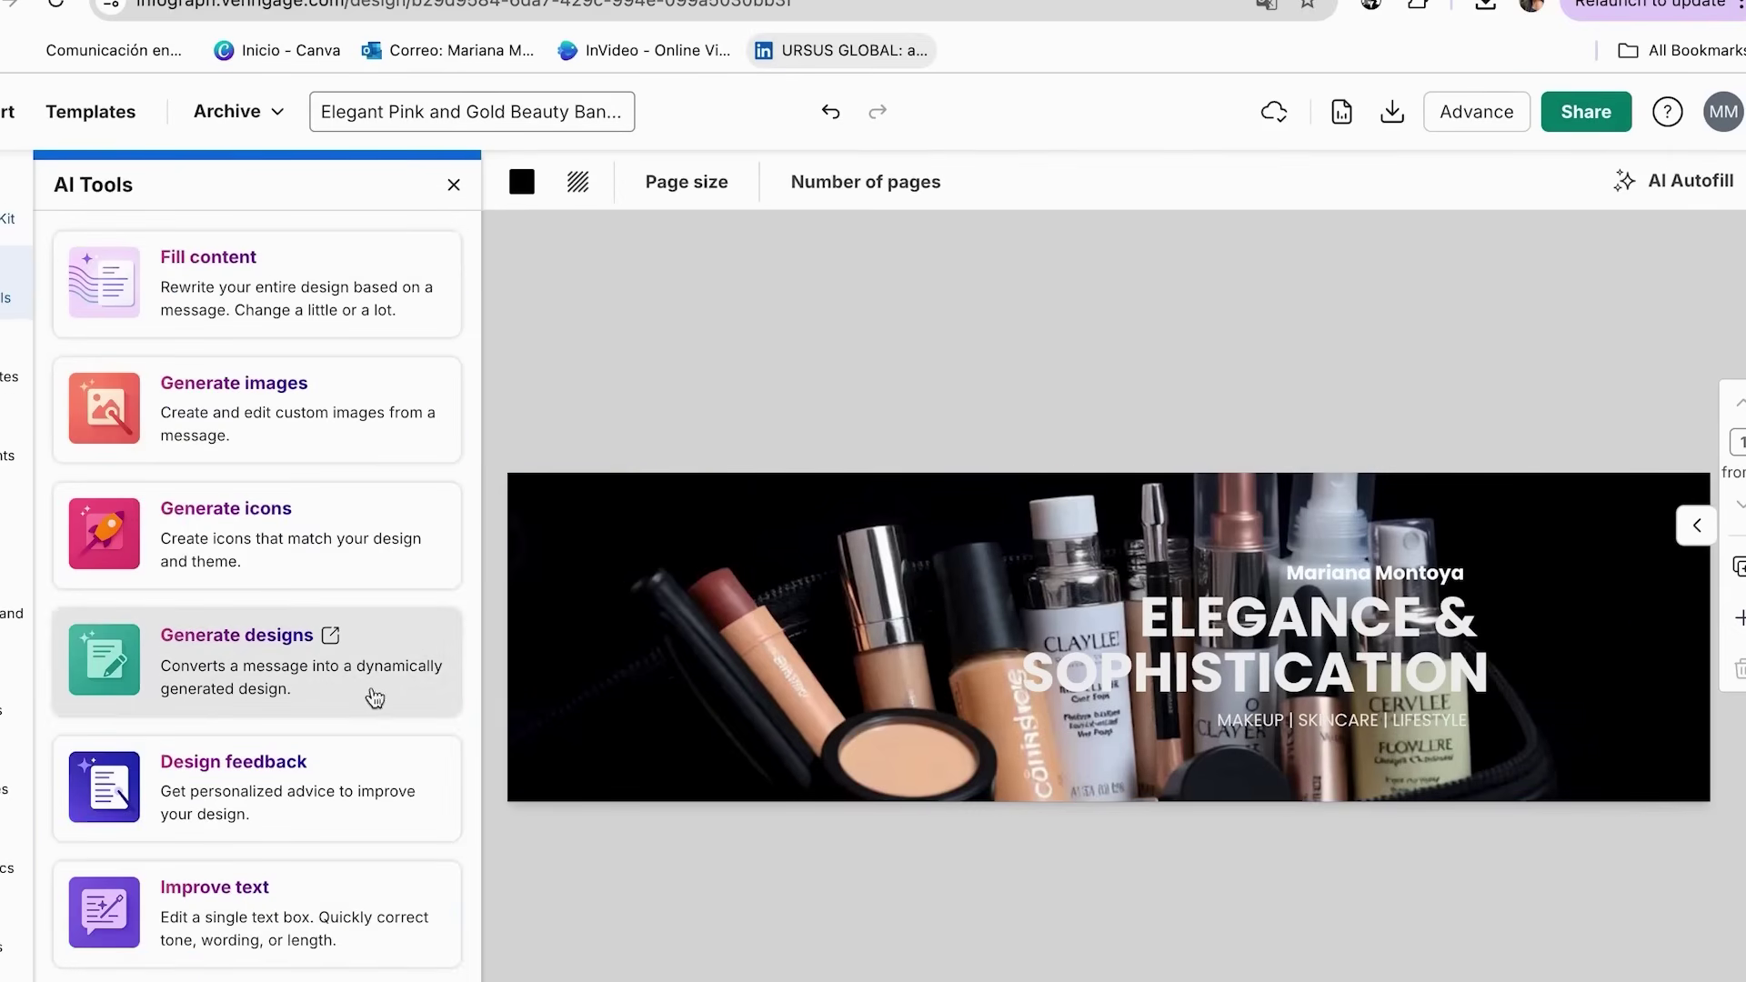
- Run AI design feedback, then enlarge the presenter name and shift it right
left_click(336, 798)
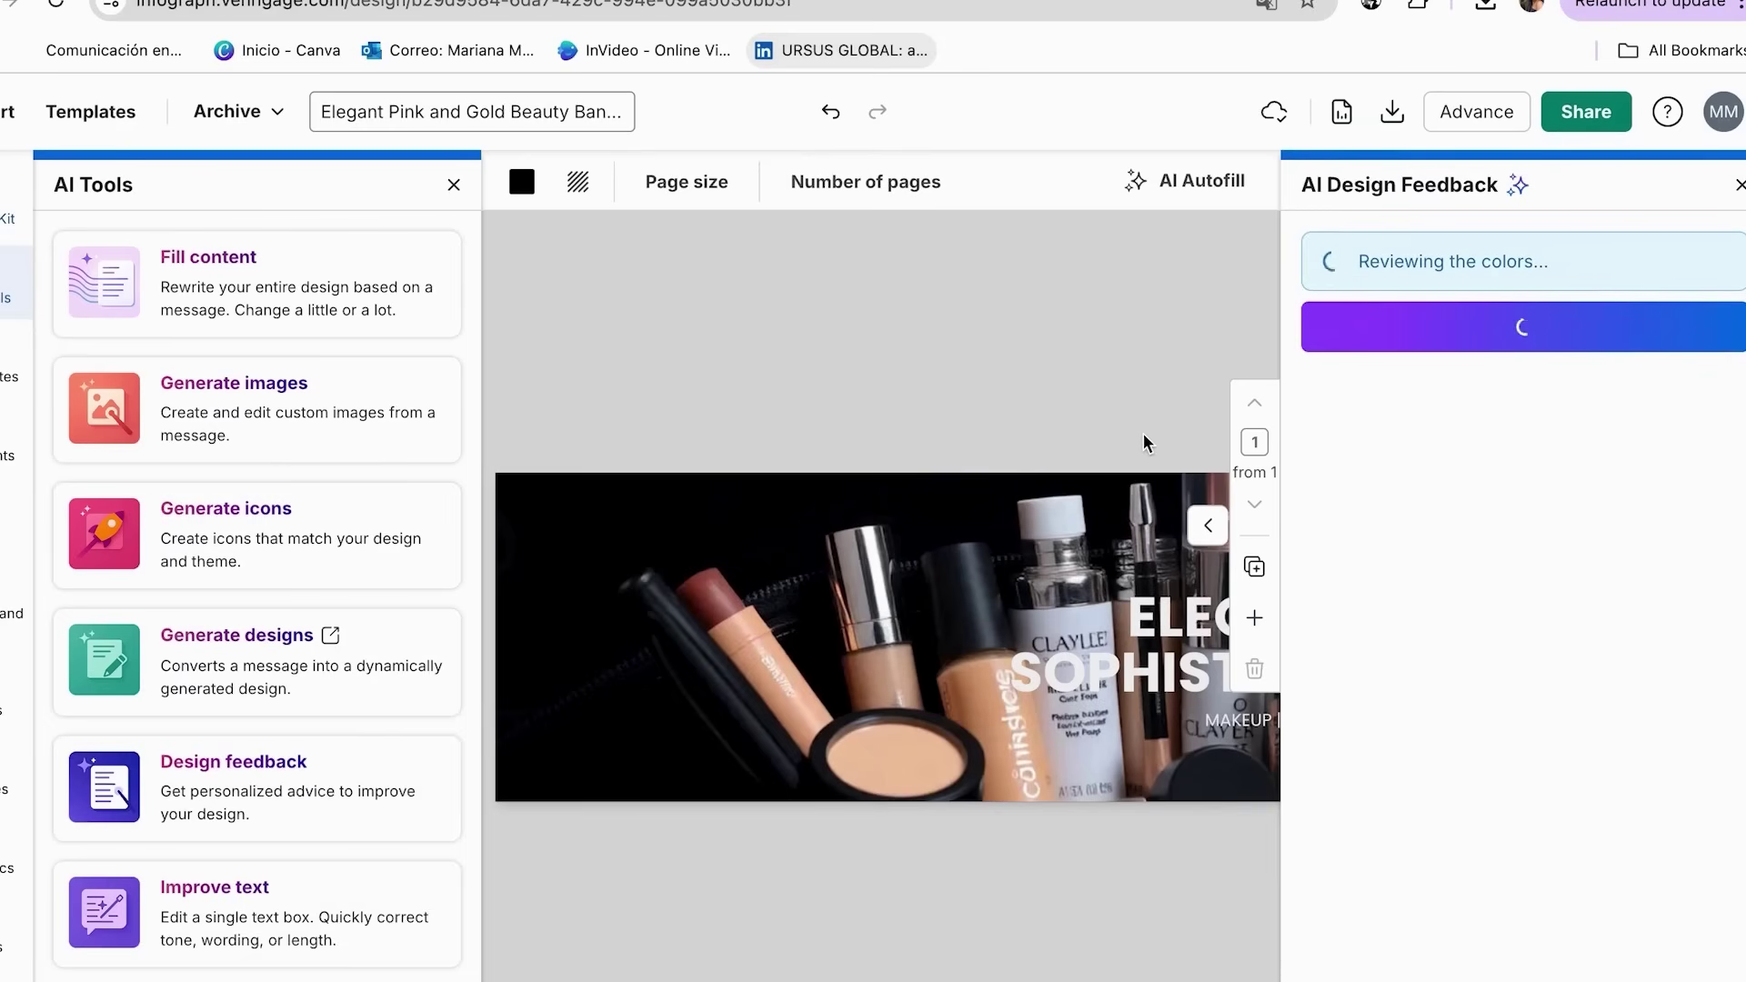
left_click(1100, 574)
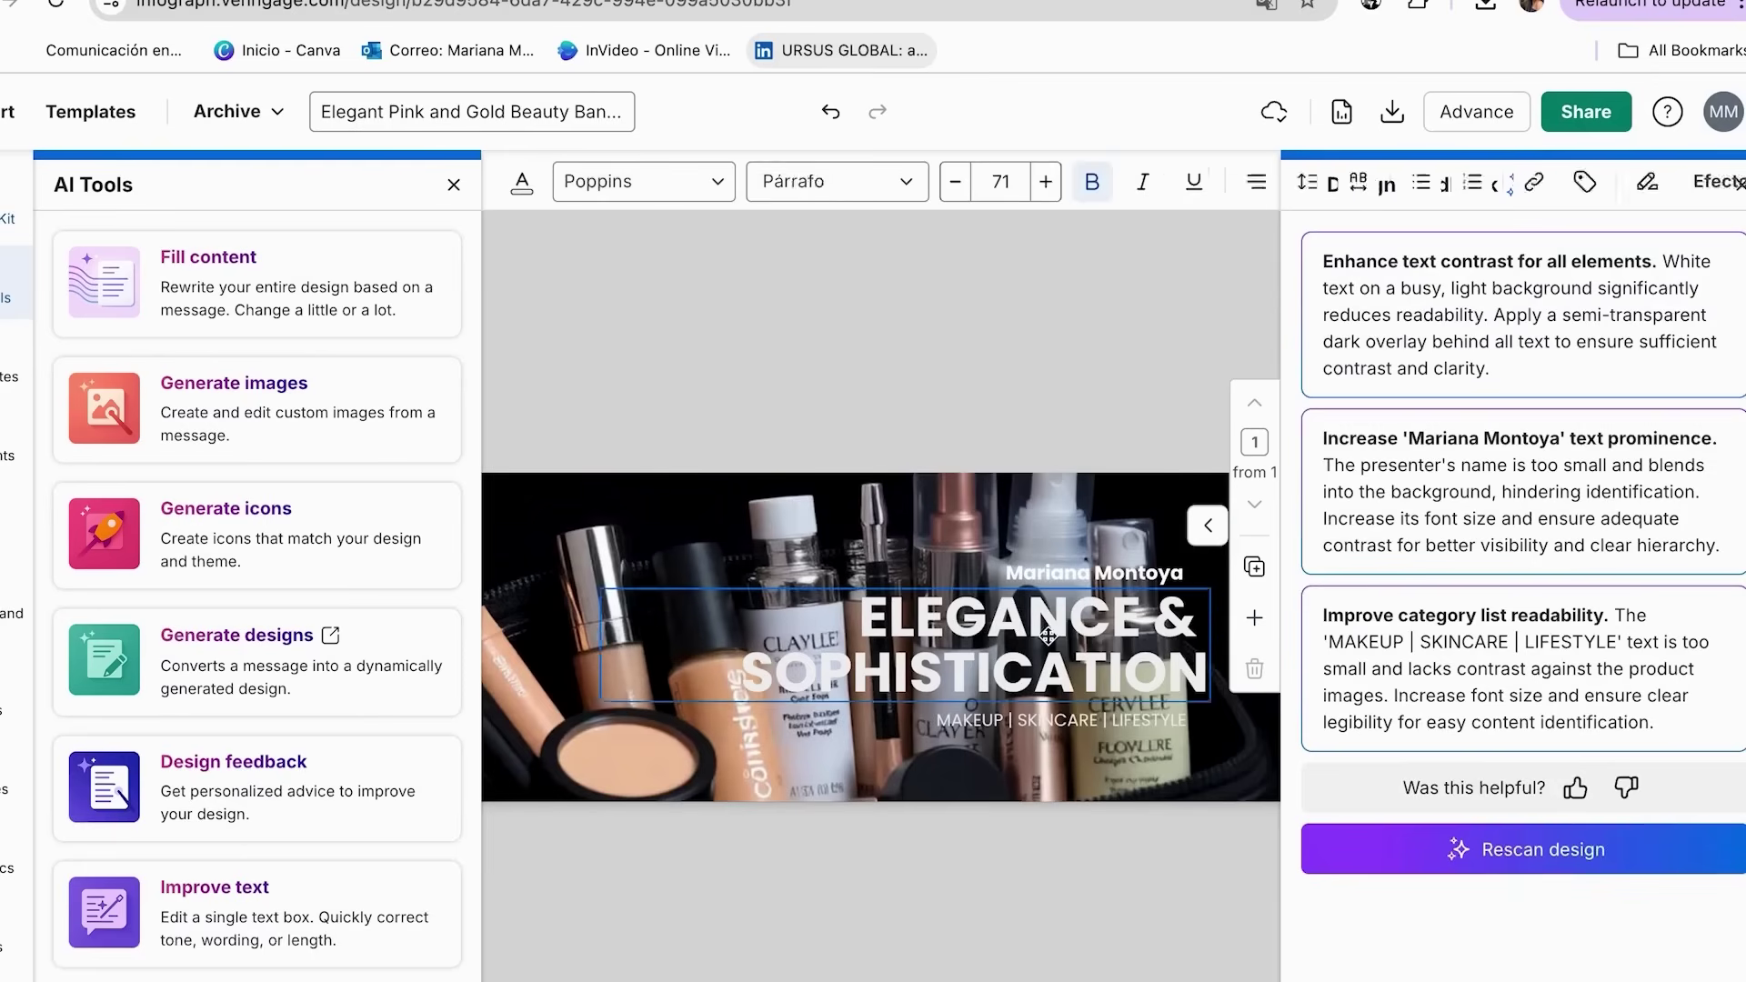
left_click_drag(1004, 561, 832, 549)
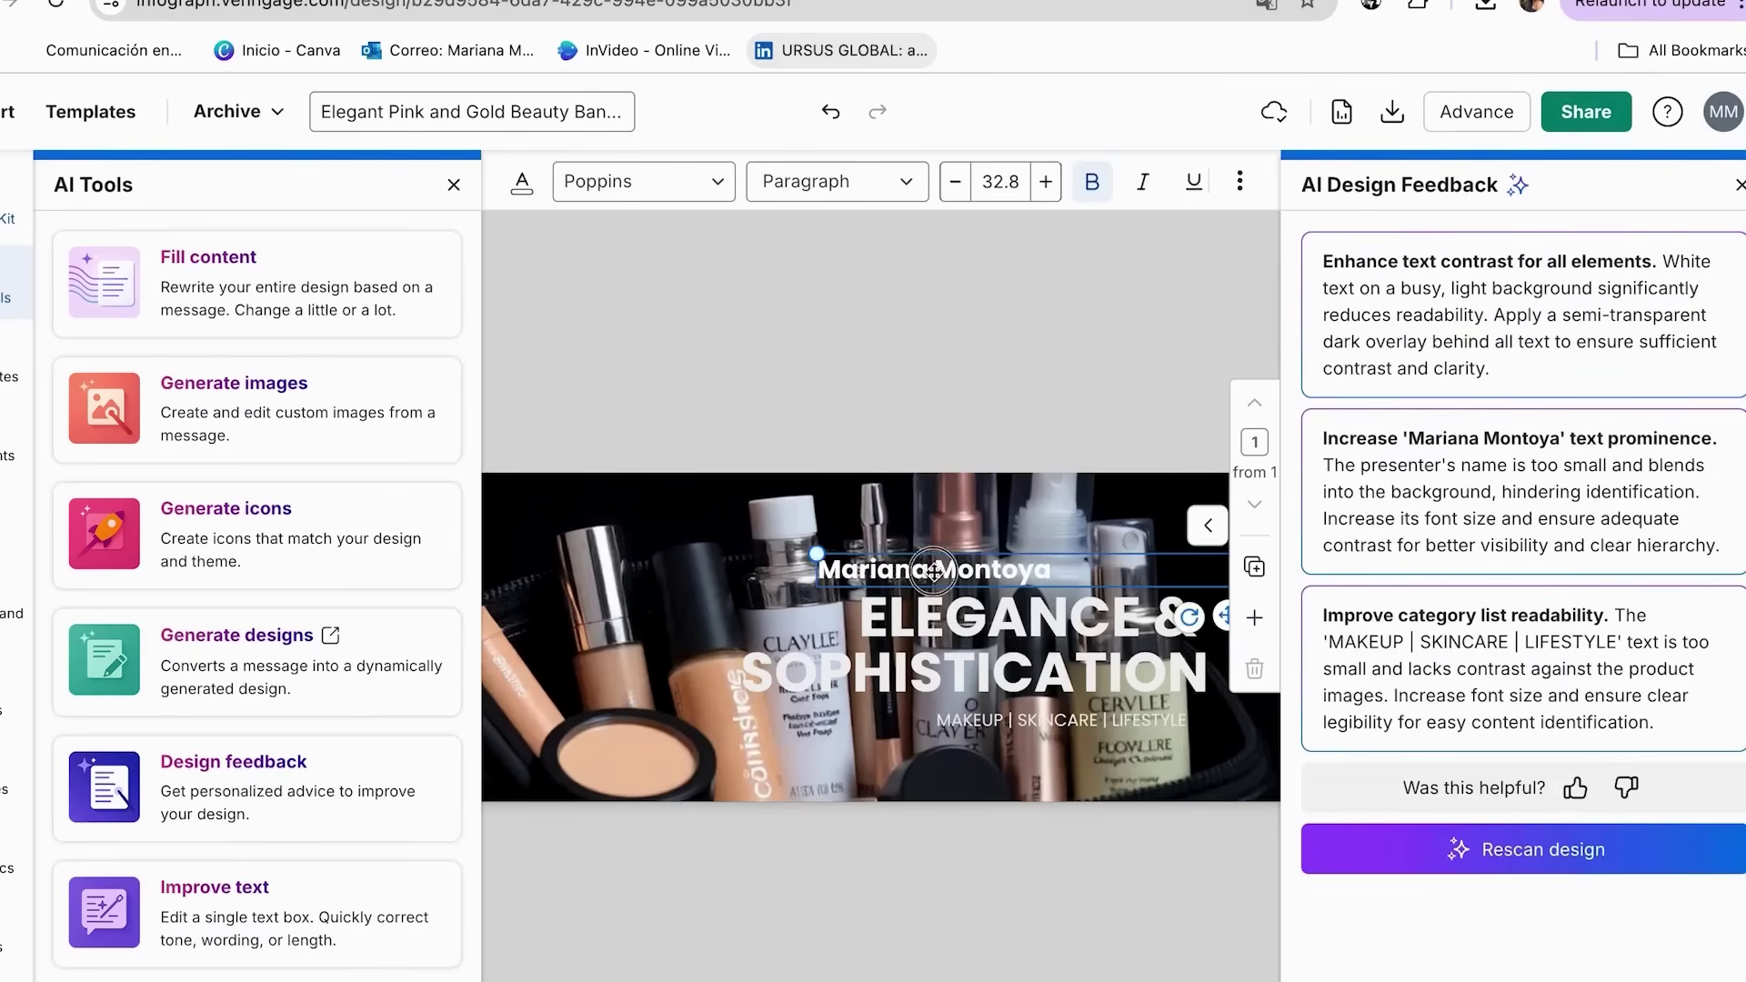
left_click_drag(941, 565, 1082, 567)
- Enlarge the headline, lower the category list slightly, and close the feedback suggestions
left_click(1016, 635)
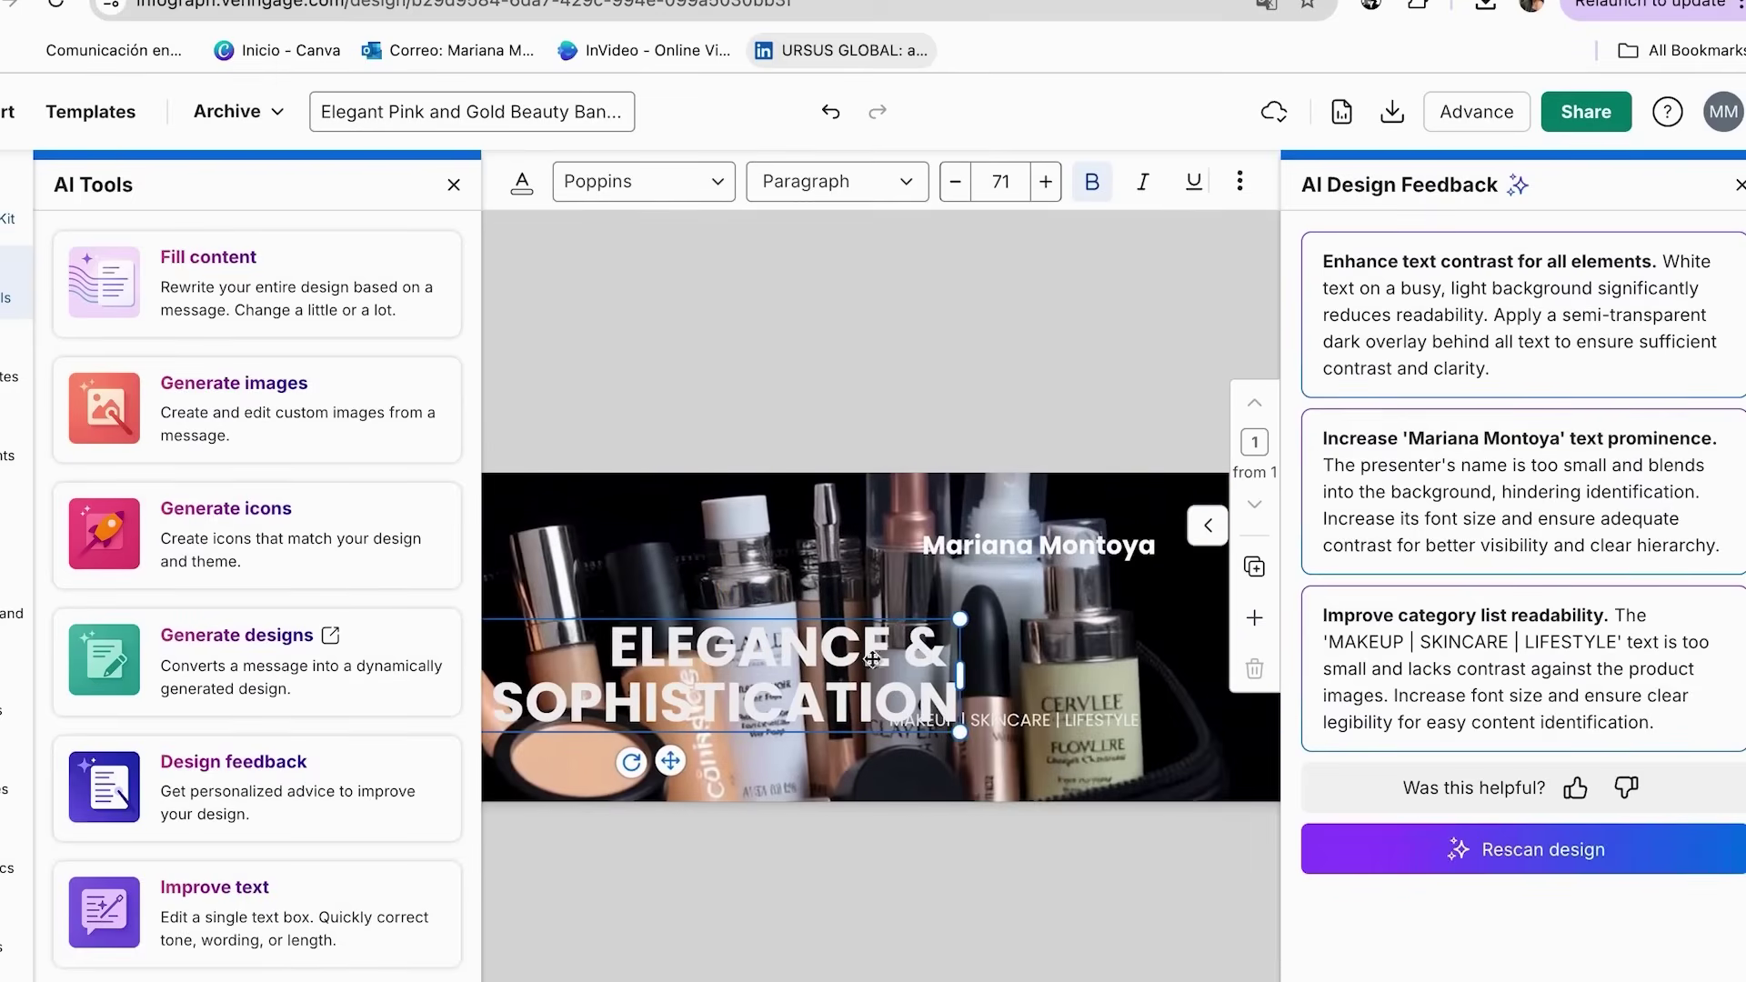
left_click_drag(532, 730, 510, 550)
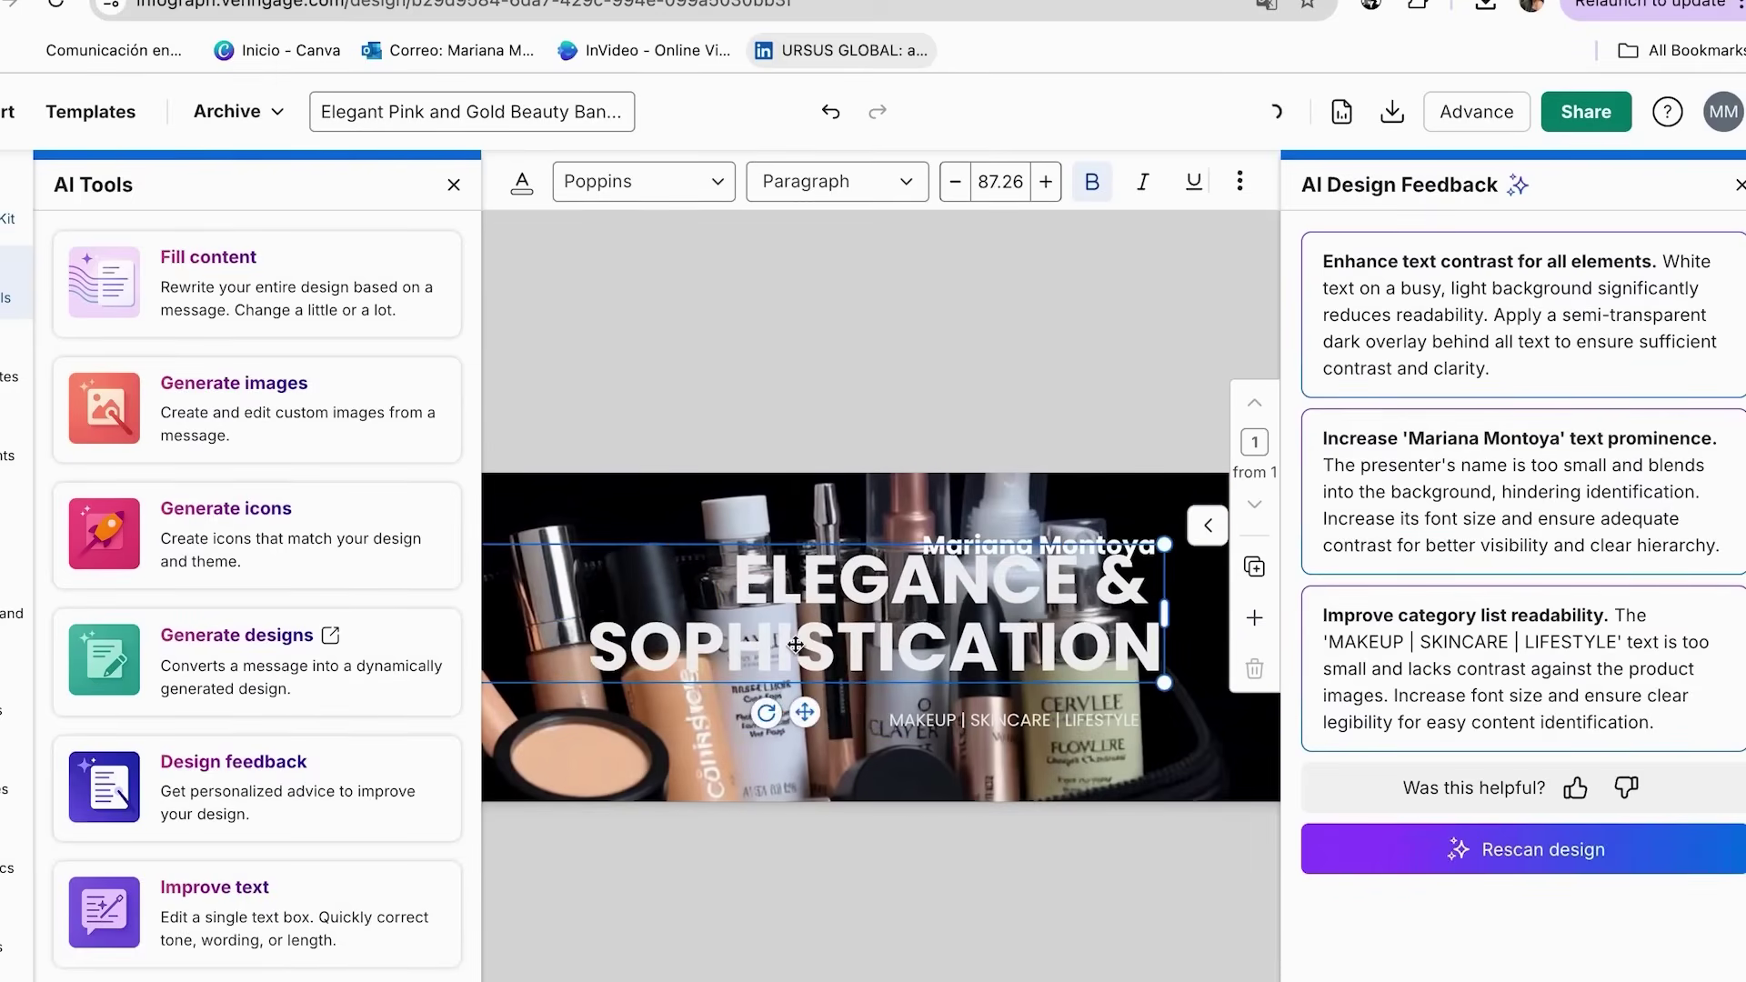
left_click(977, 744)
left_click_drag(983, 723, 983, 751)
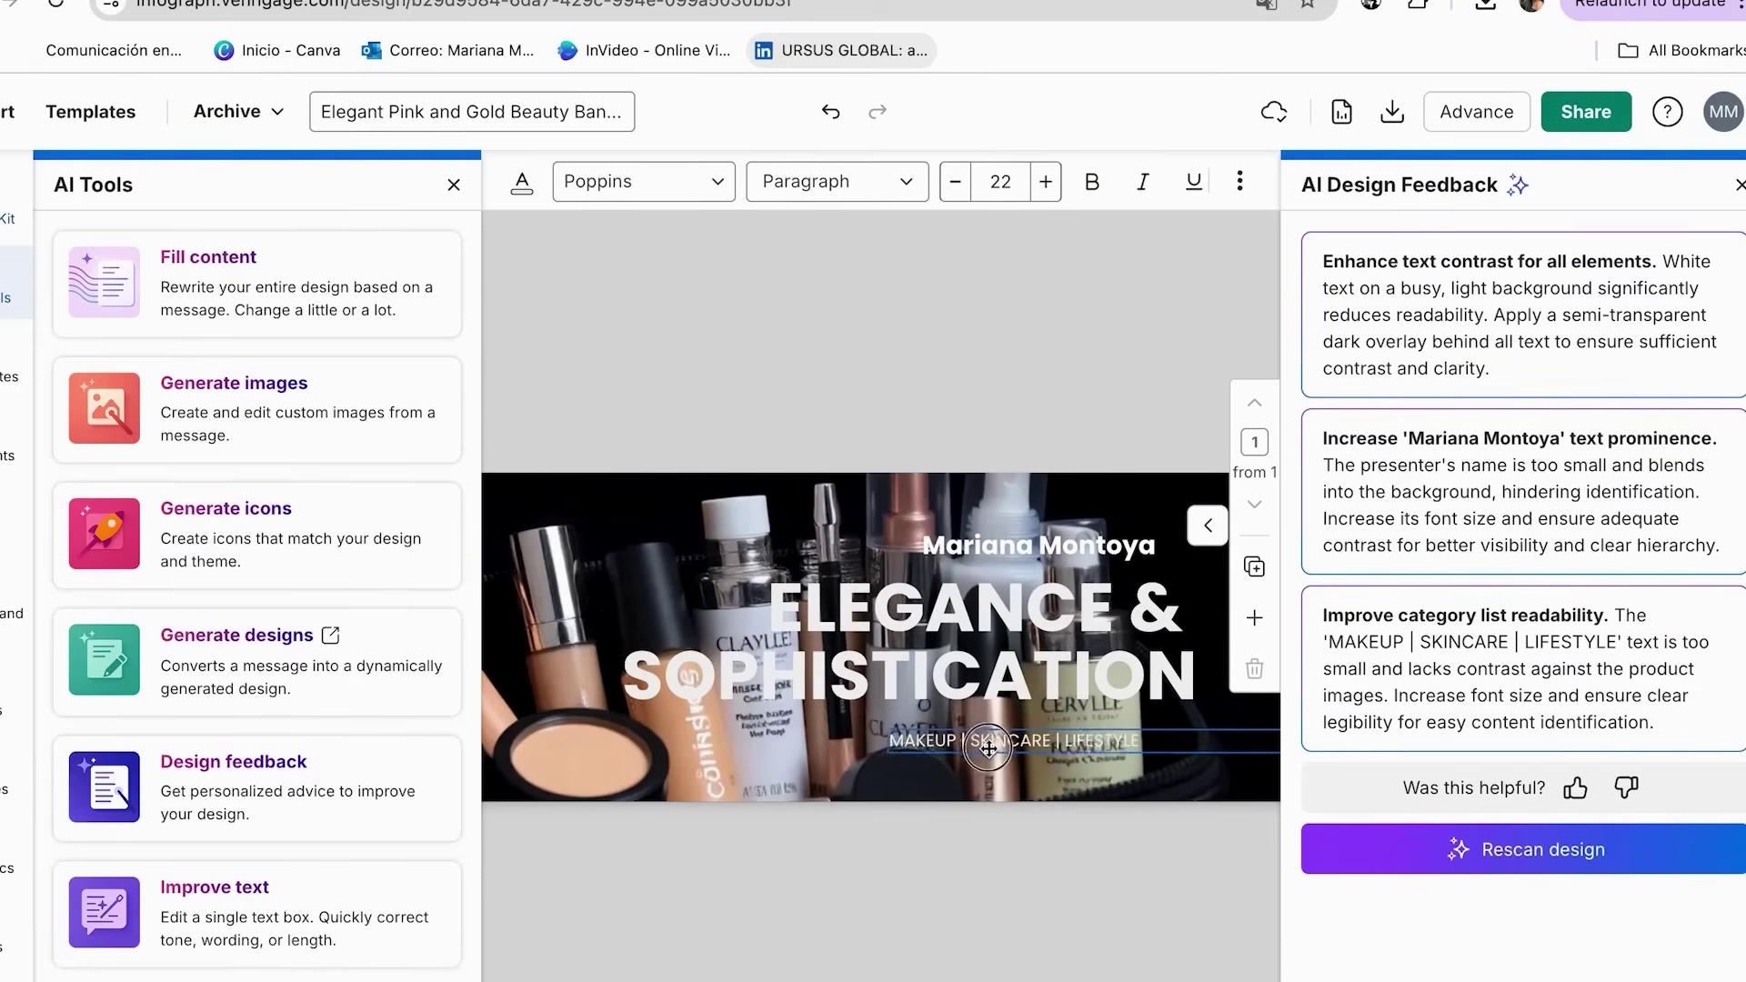
left_click(1034, 637)
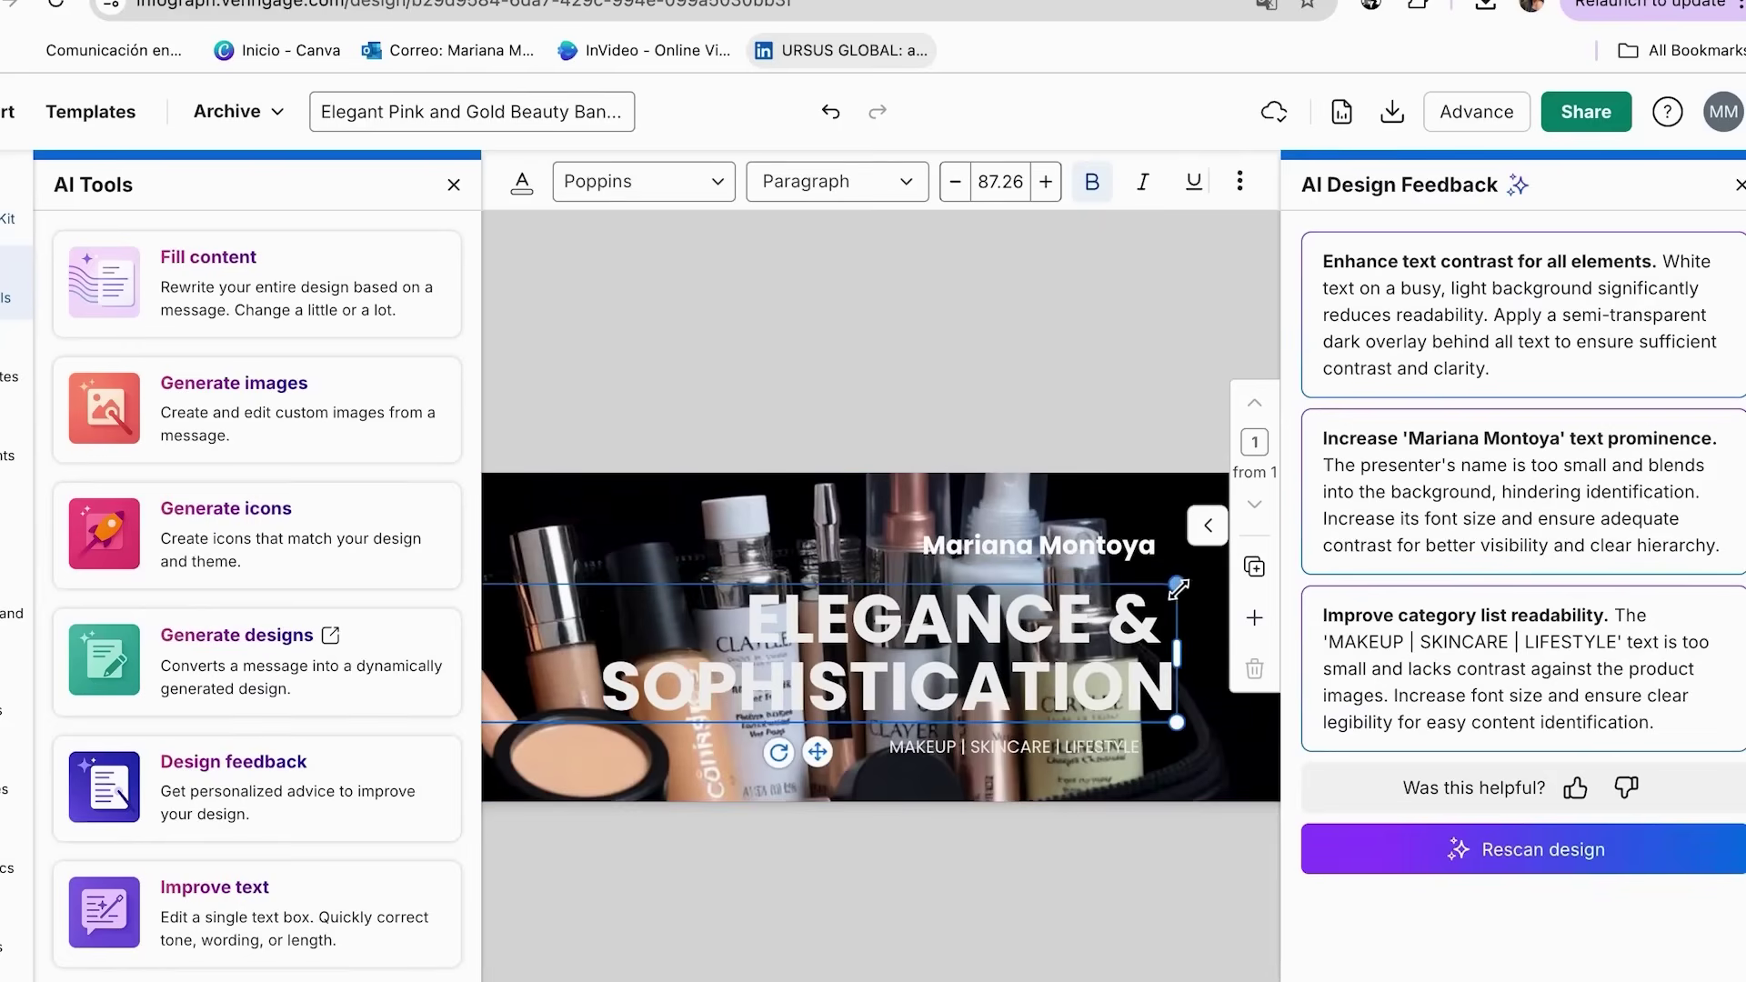
left_click_drag(1187, 586, 1133, 391)
left_click(1134, 392)
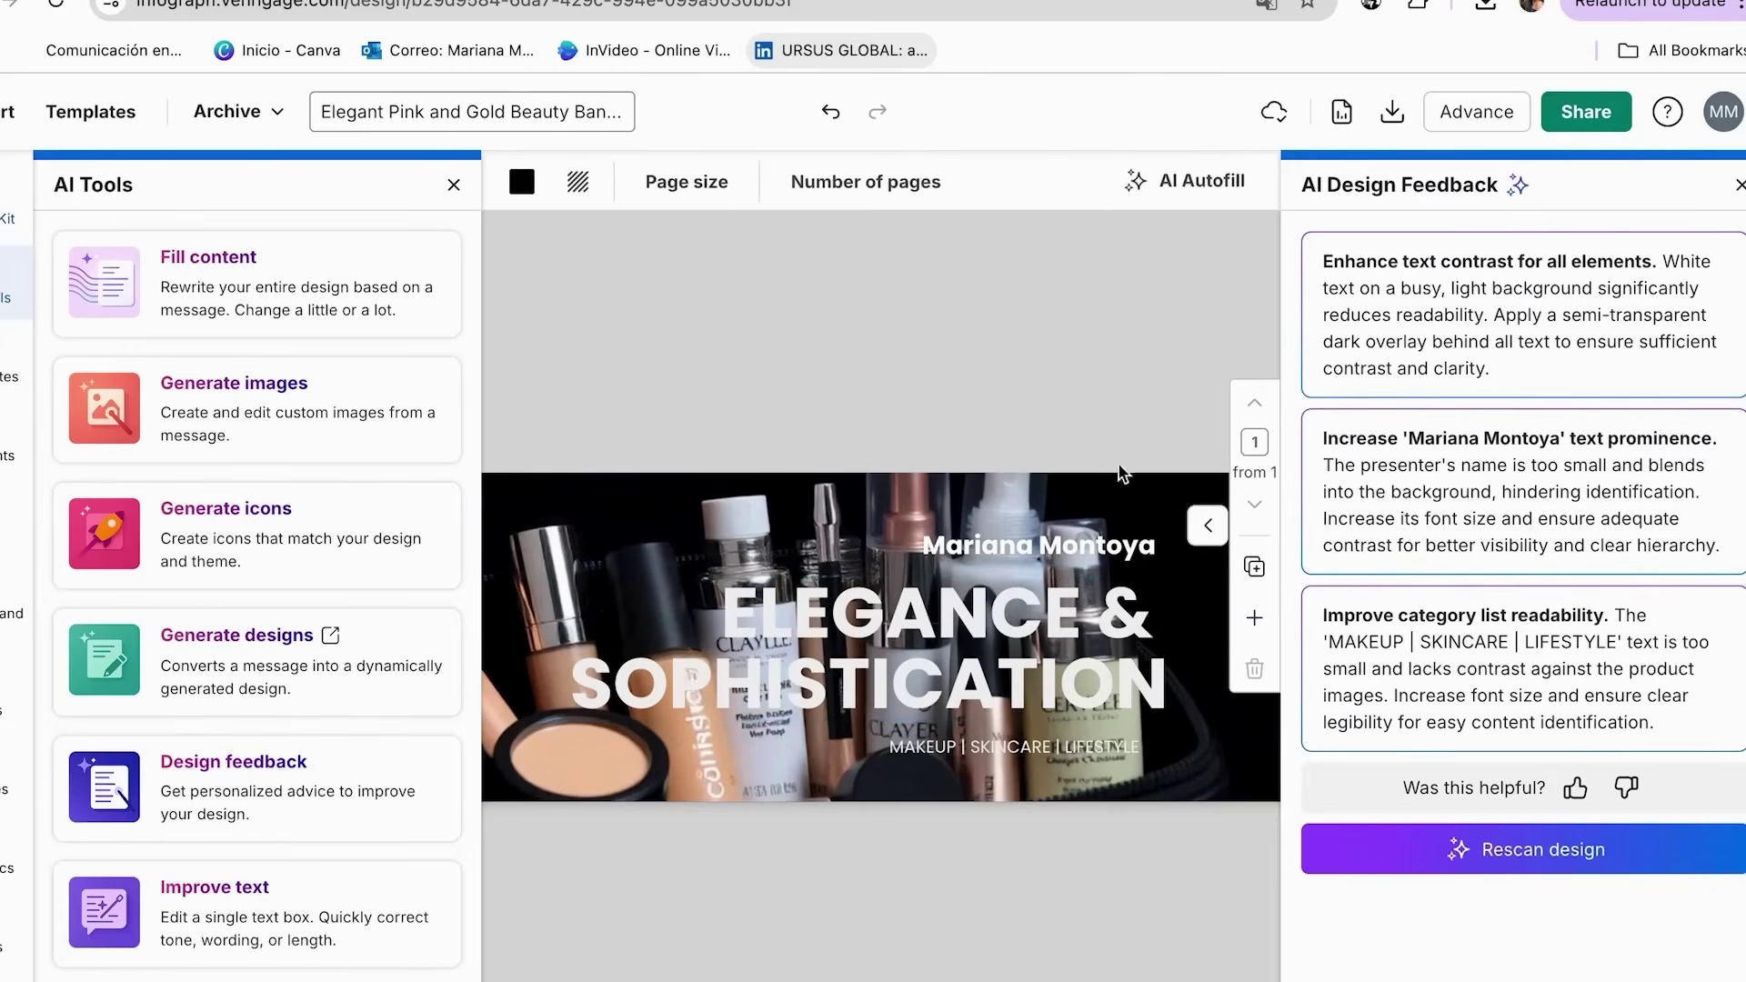
left_click_drag(1044, 625, 1054, 624)
left_click(1157, 407)
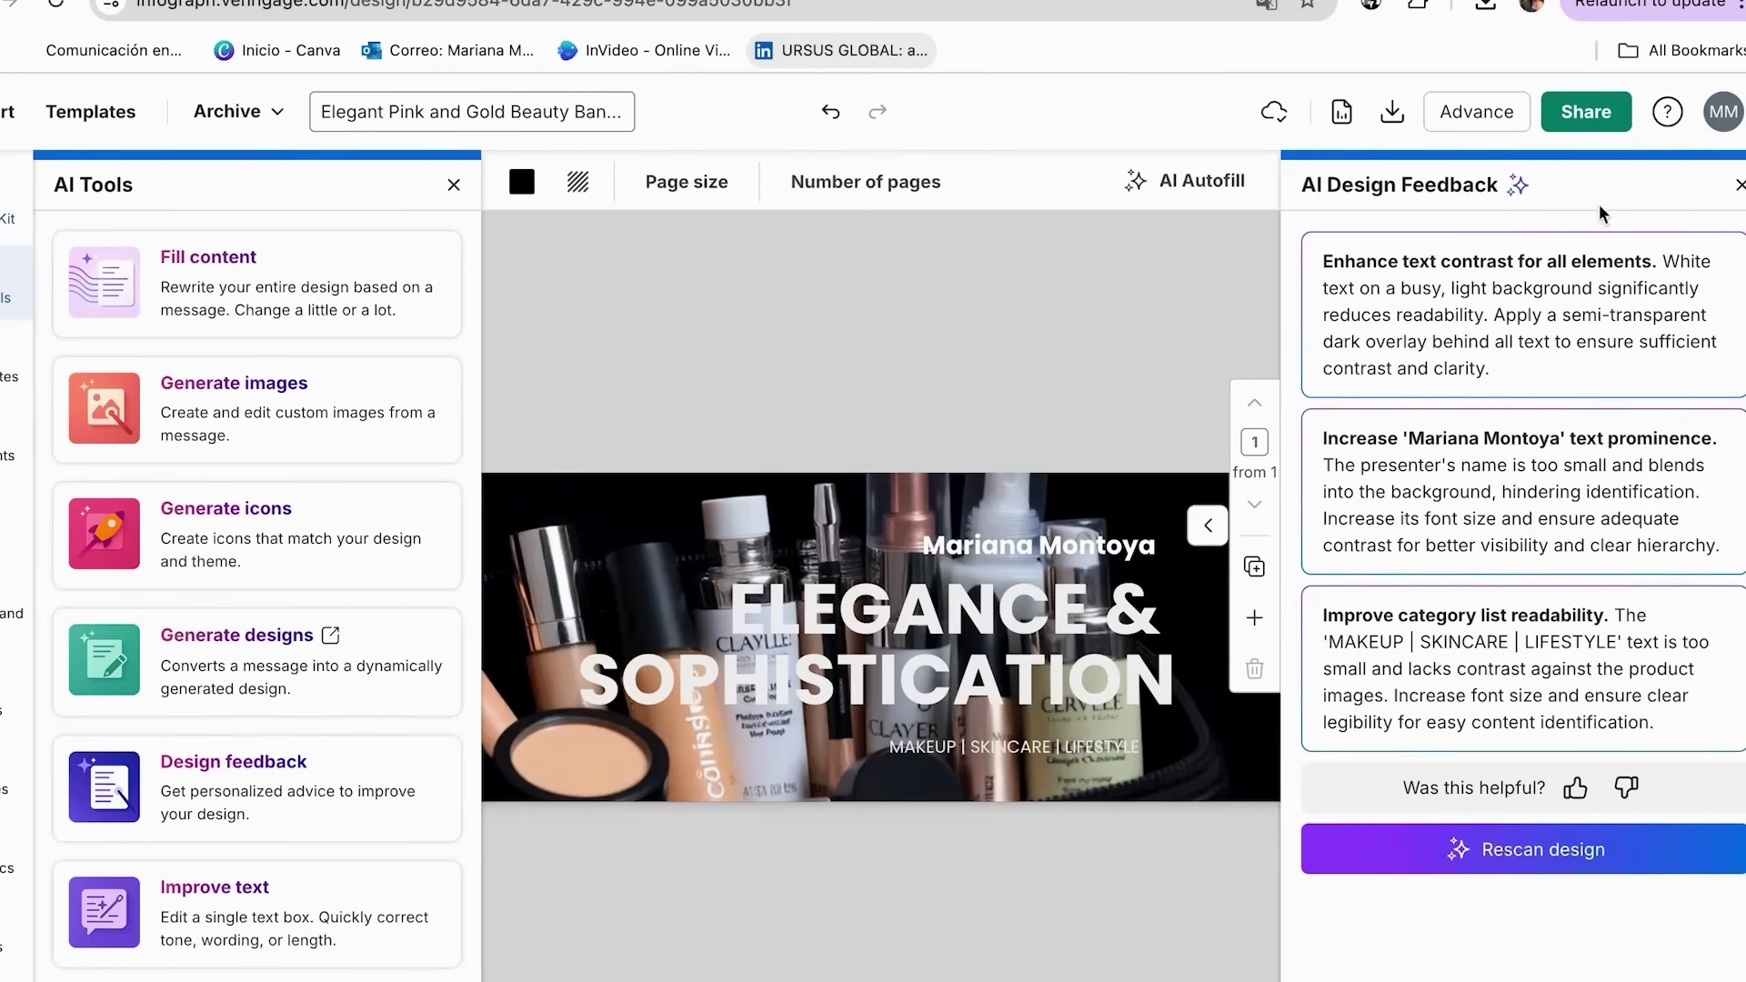
left_click(1736, 186)
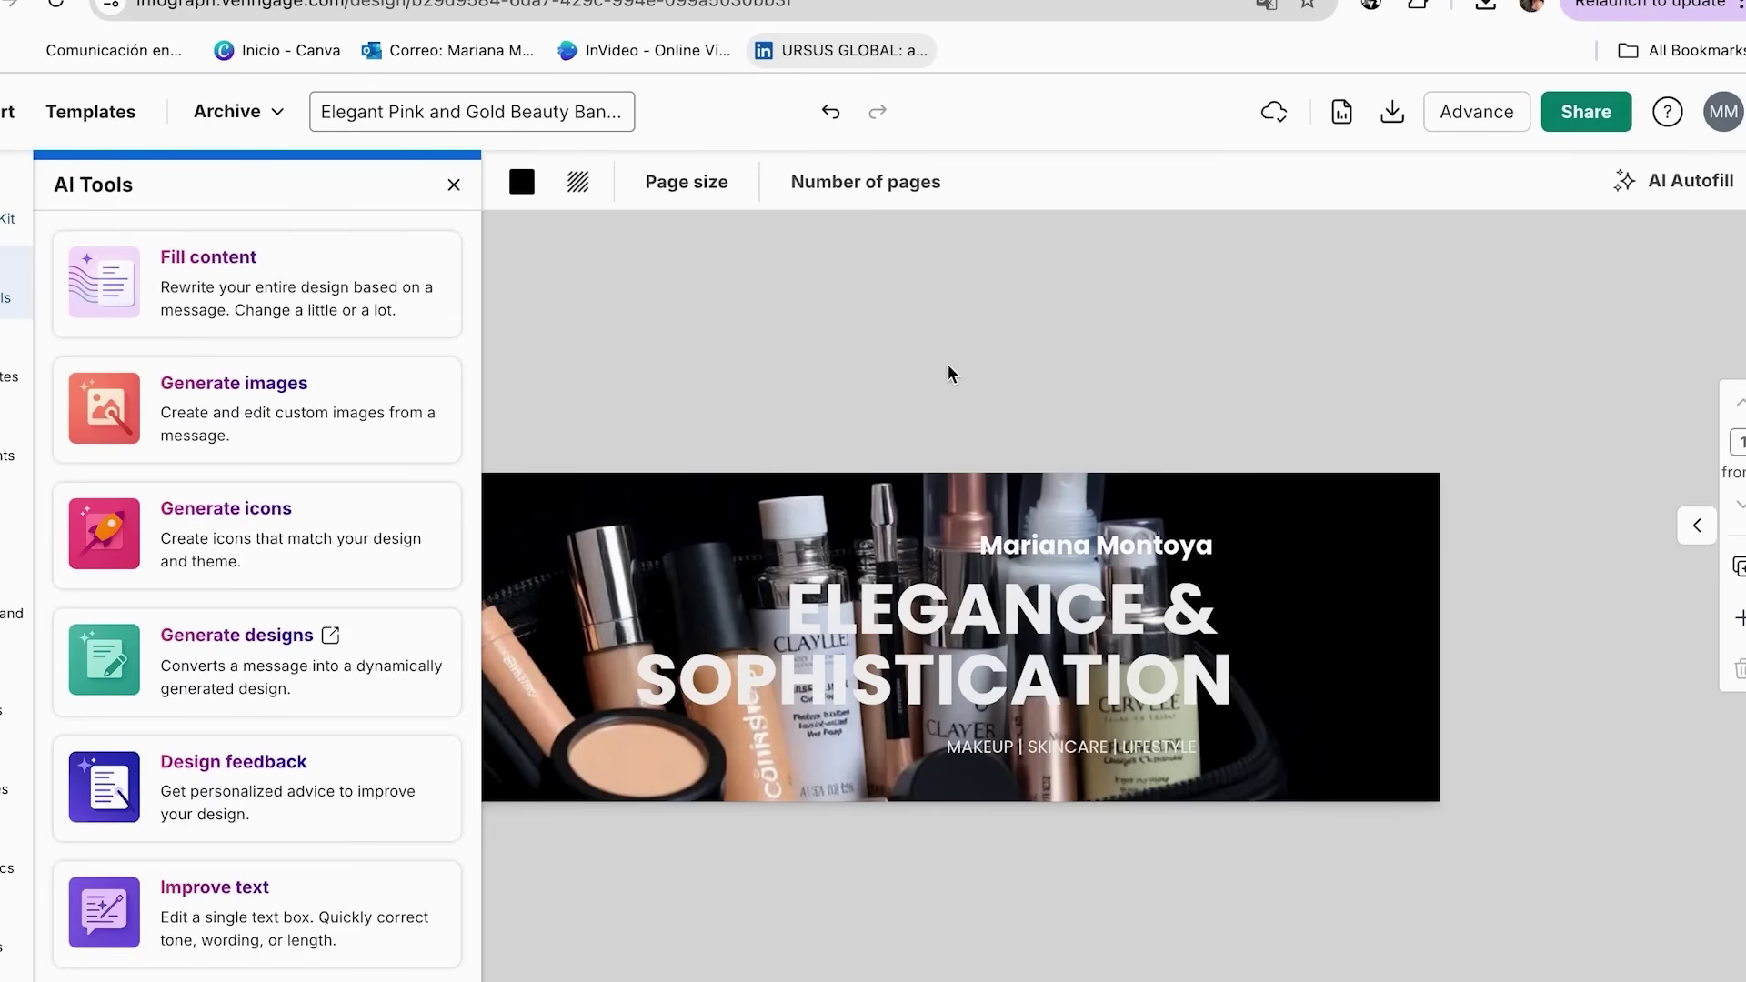
scroll(948, 375, "left", 5)
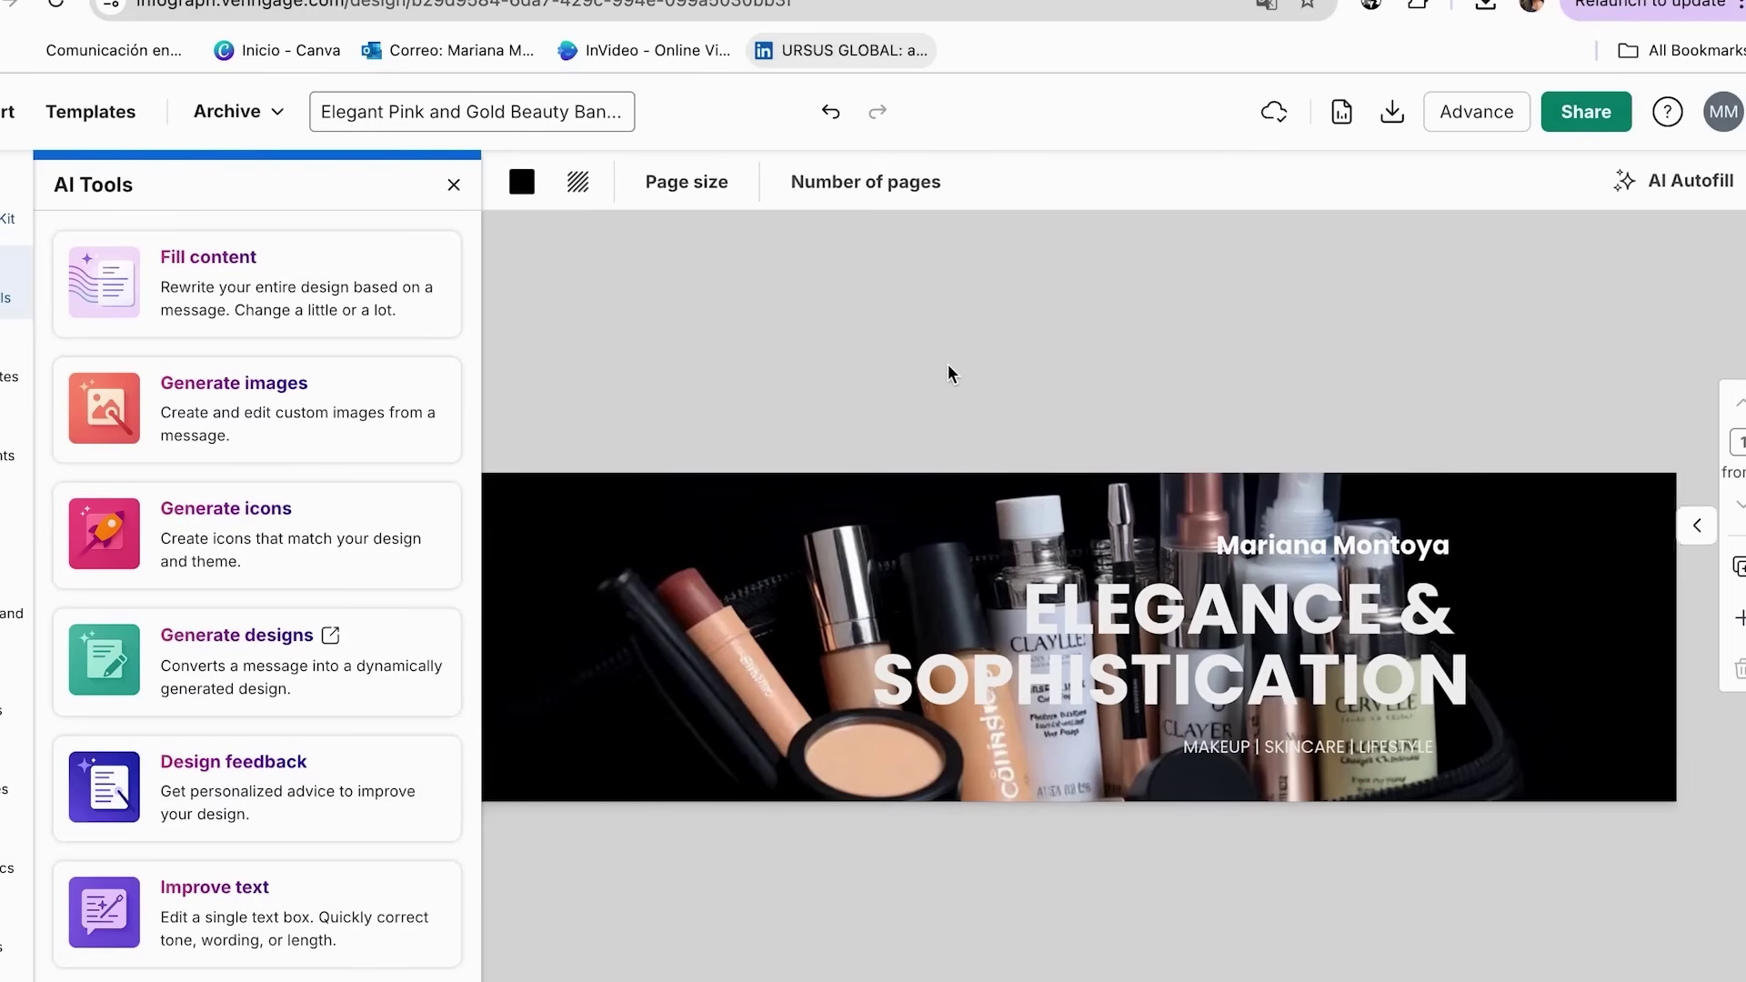
- Reposition the makeup product photo, moving it left and then back right
left_click(867, 580)
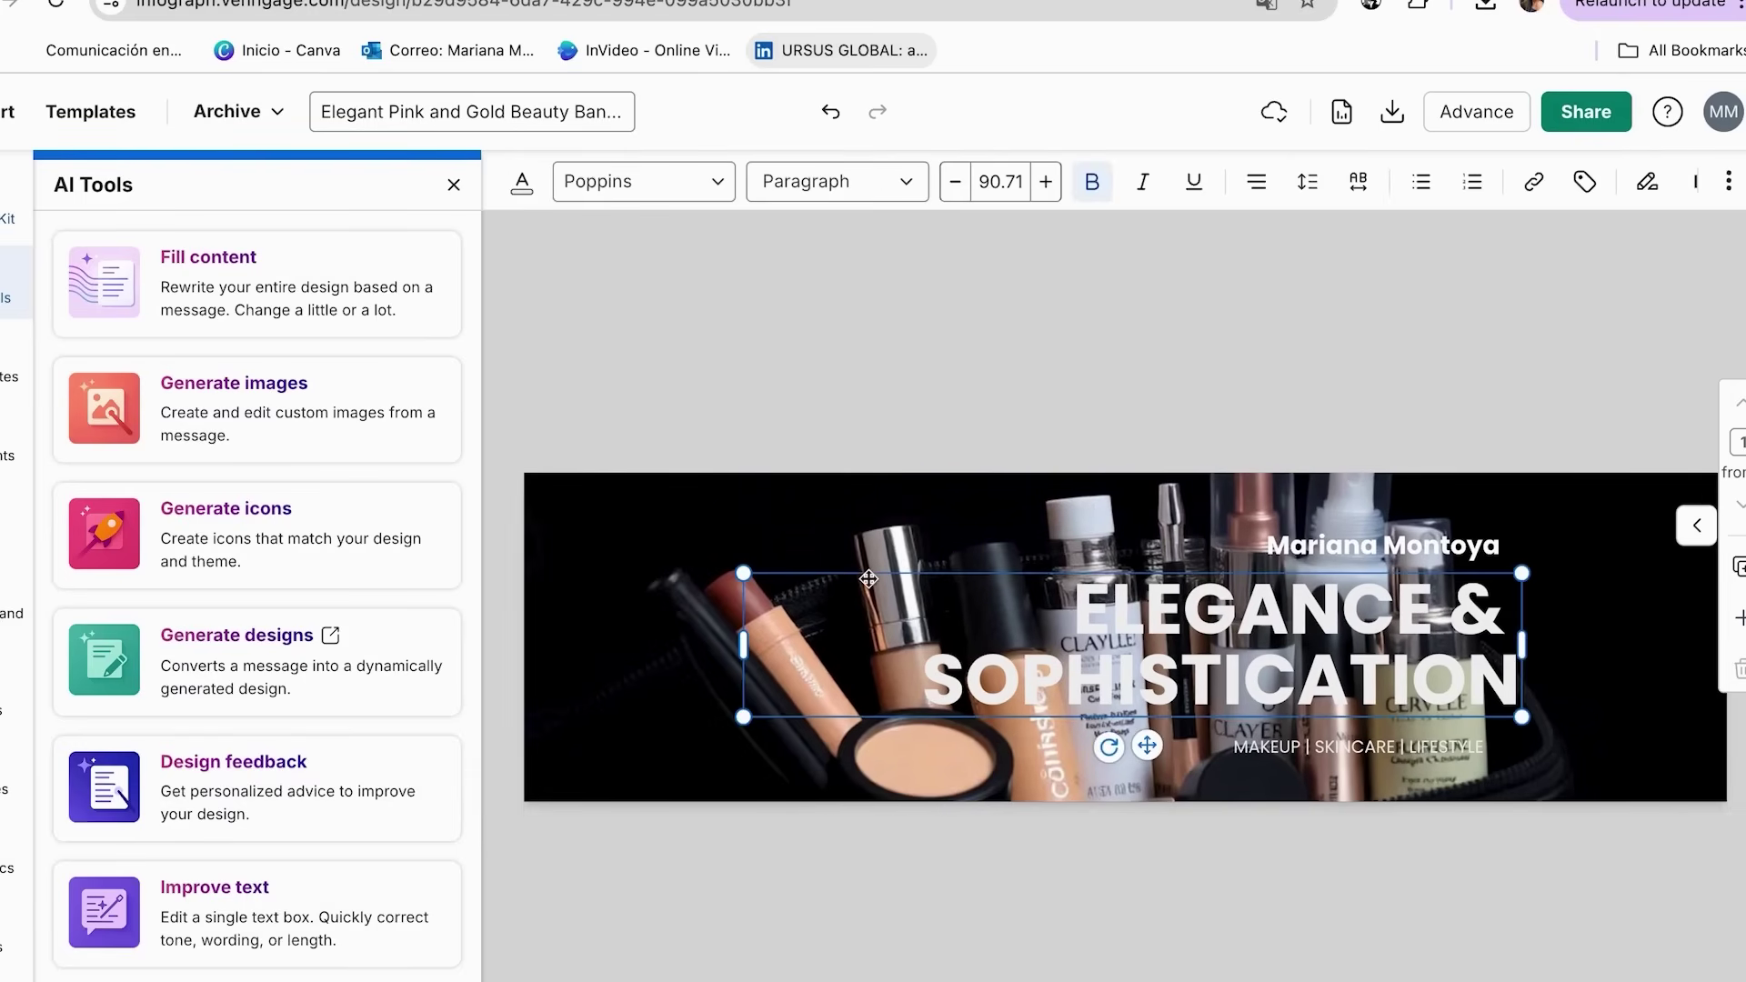
left_click(677, 527)
left_click_drag(678, 527, 541, 511)
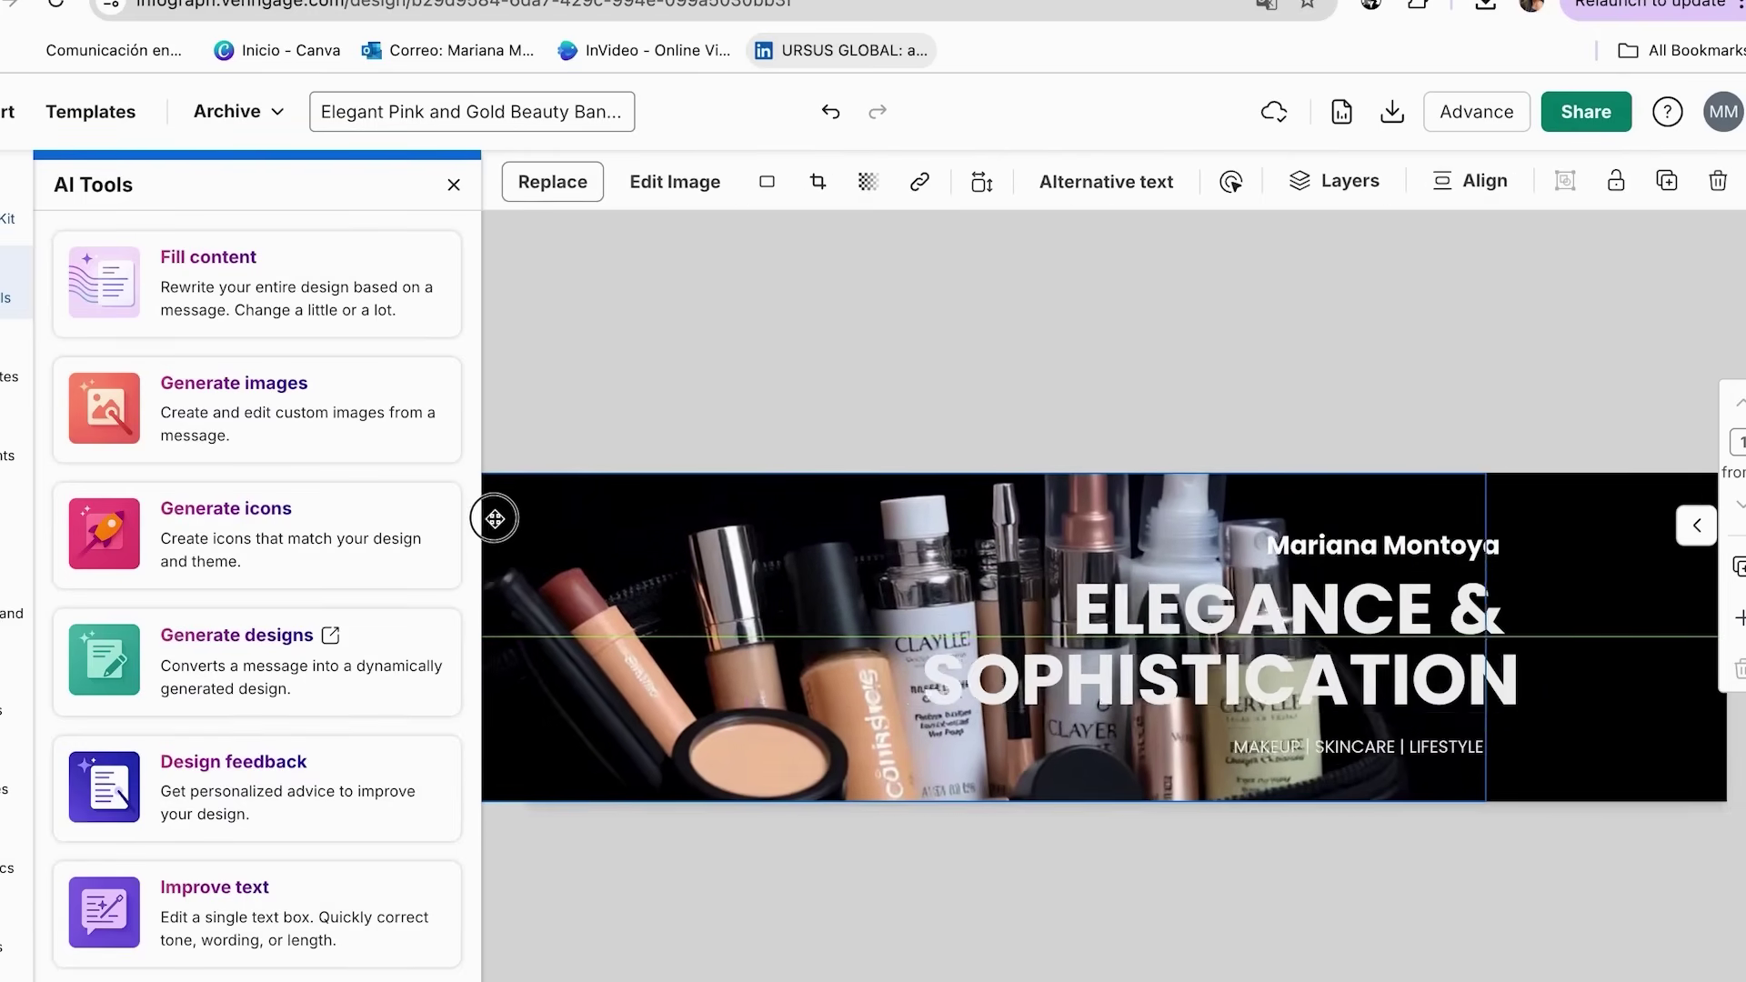
double_click(727, 560)
left_click(901, 378)
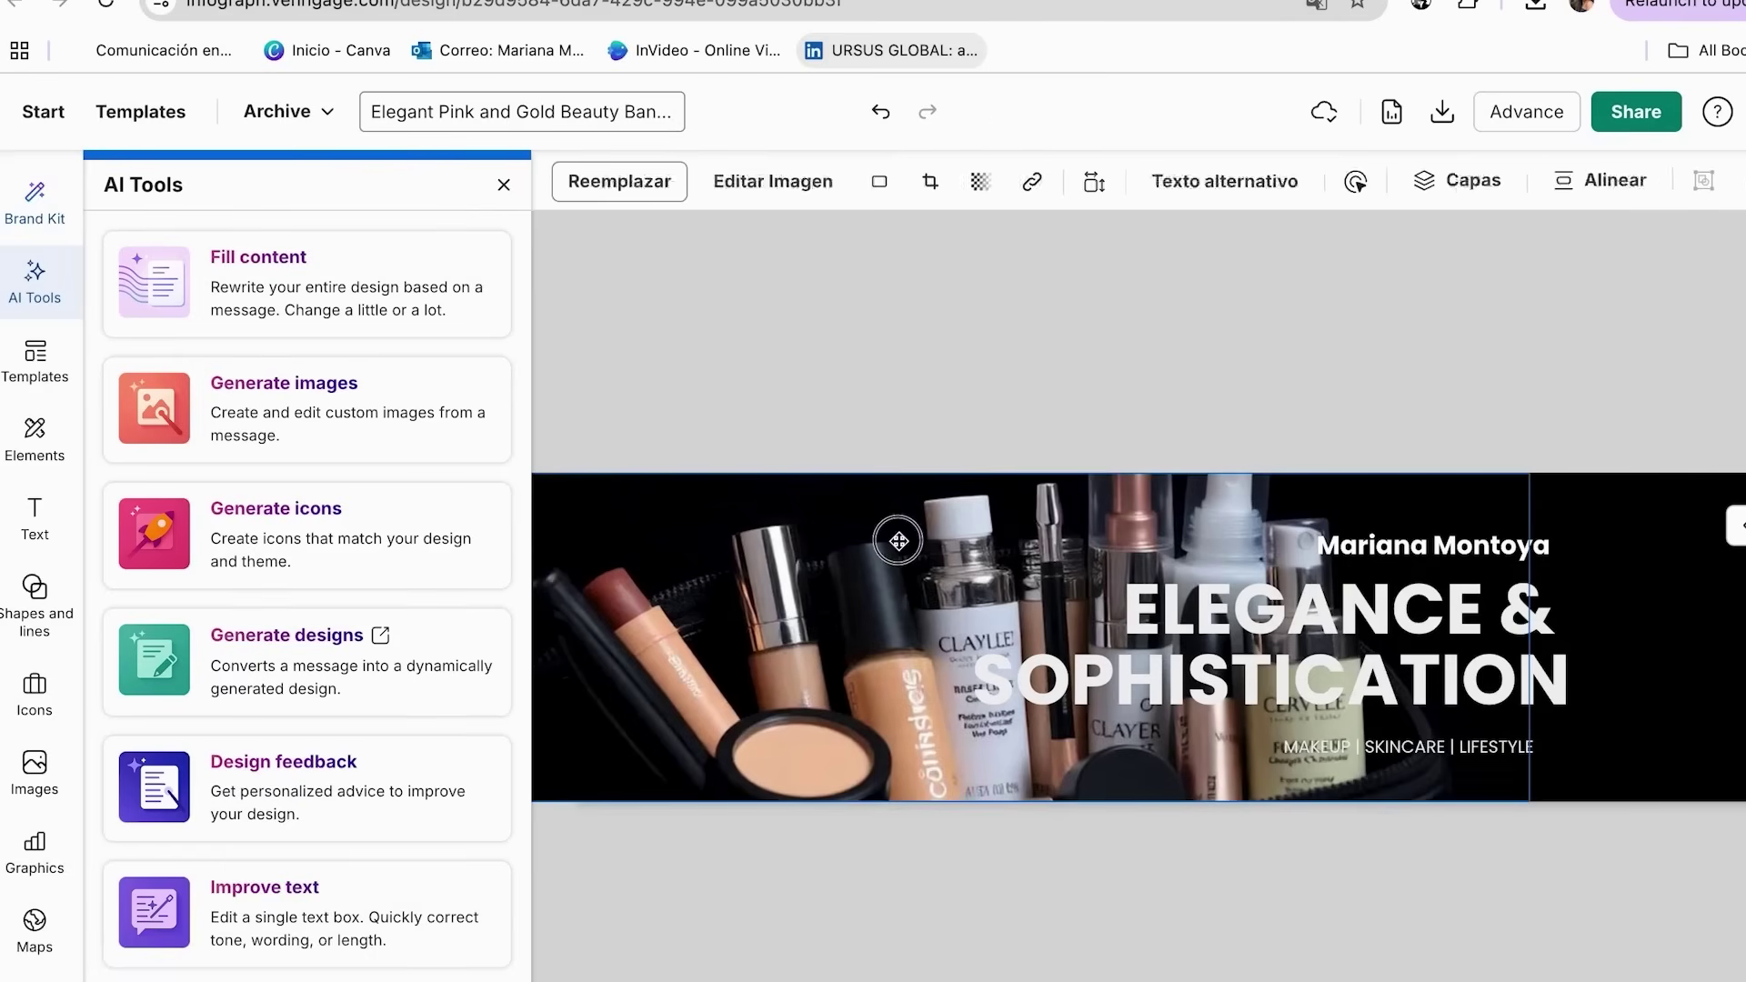
left_click_drag(897, 538, 987, 538)
left_click(922, 385)
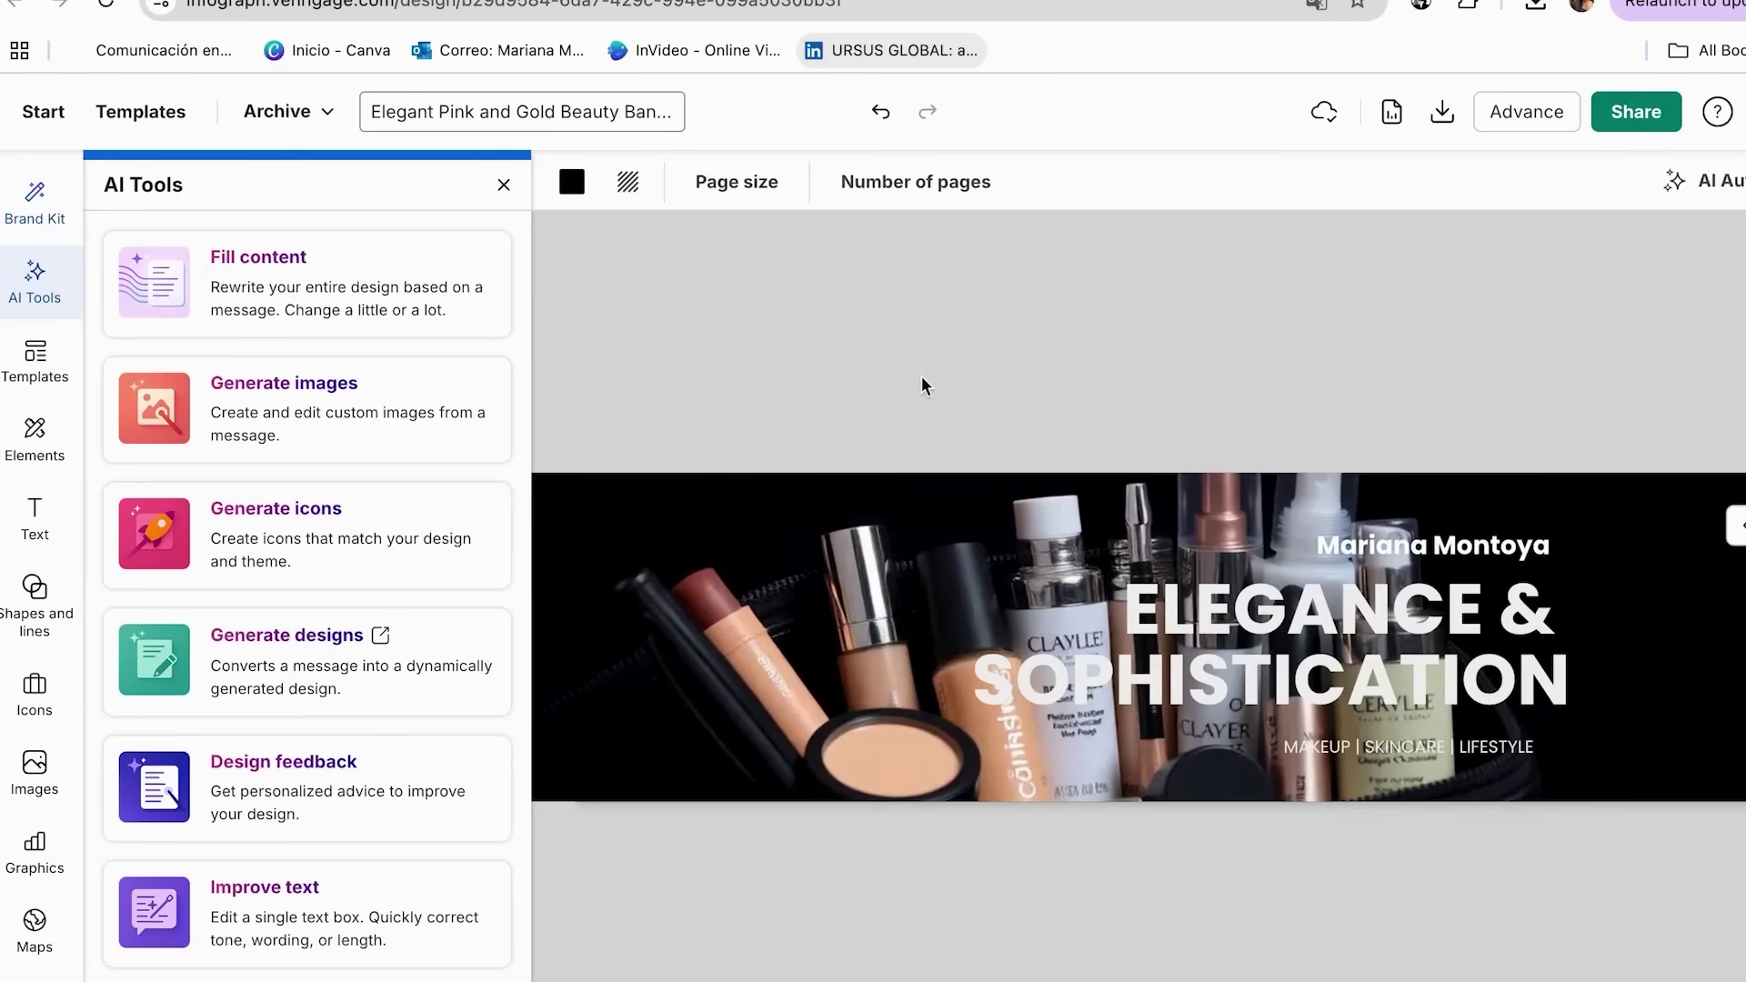
- Explore manual Brand Kit setup, then return to the editor and view all colour palettes
left_click(35, 209)
left_click(285, 292)
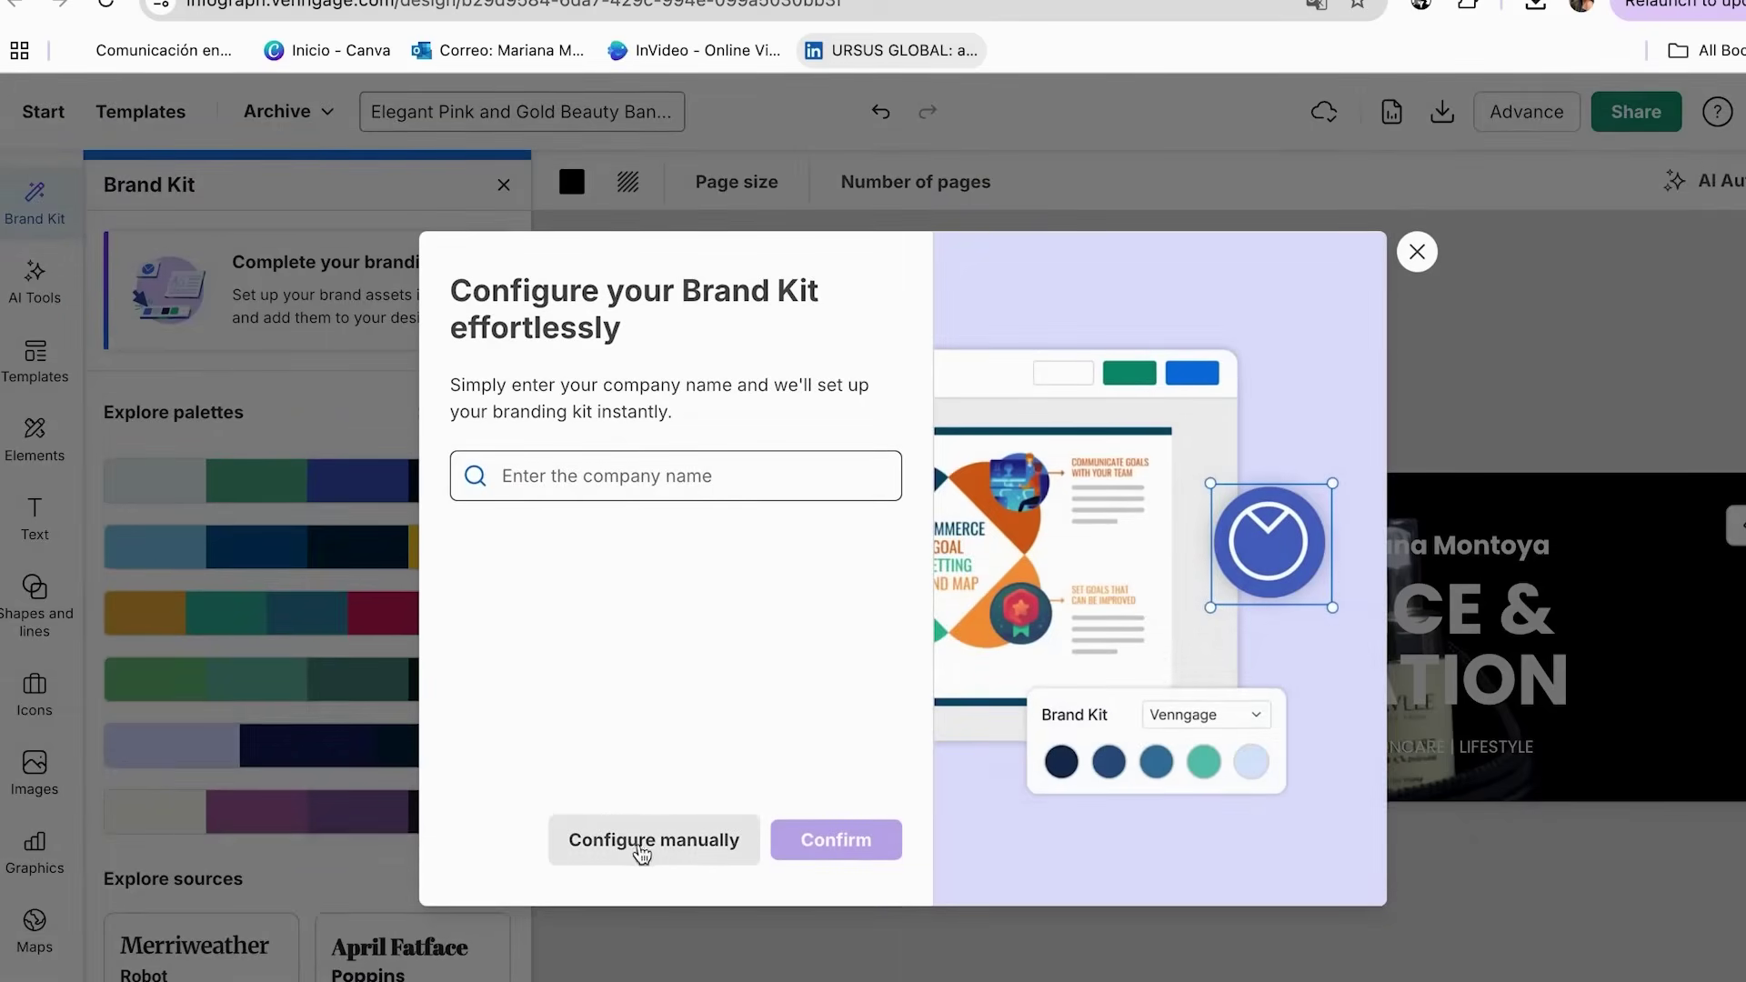
left_click(634, 848)
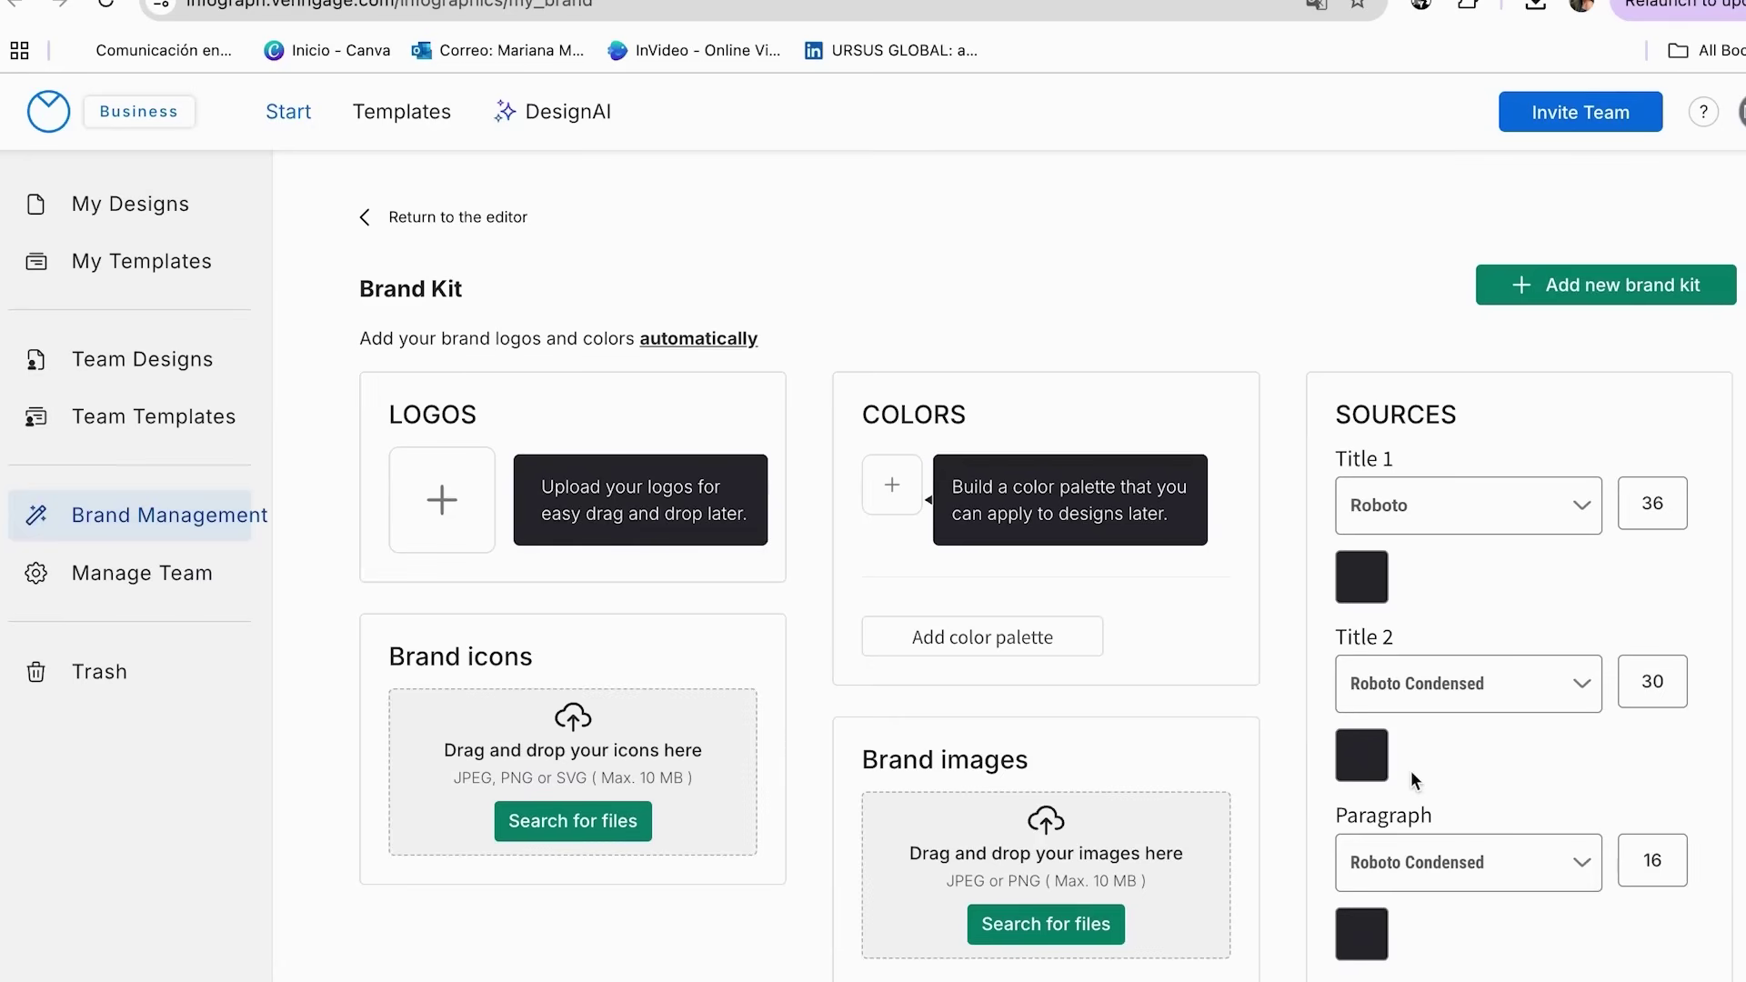
key("alt+Left")
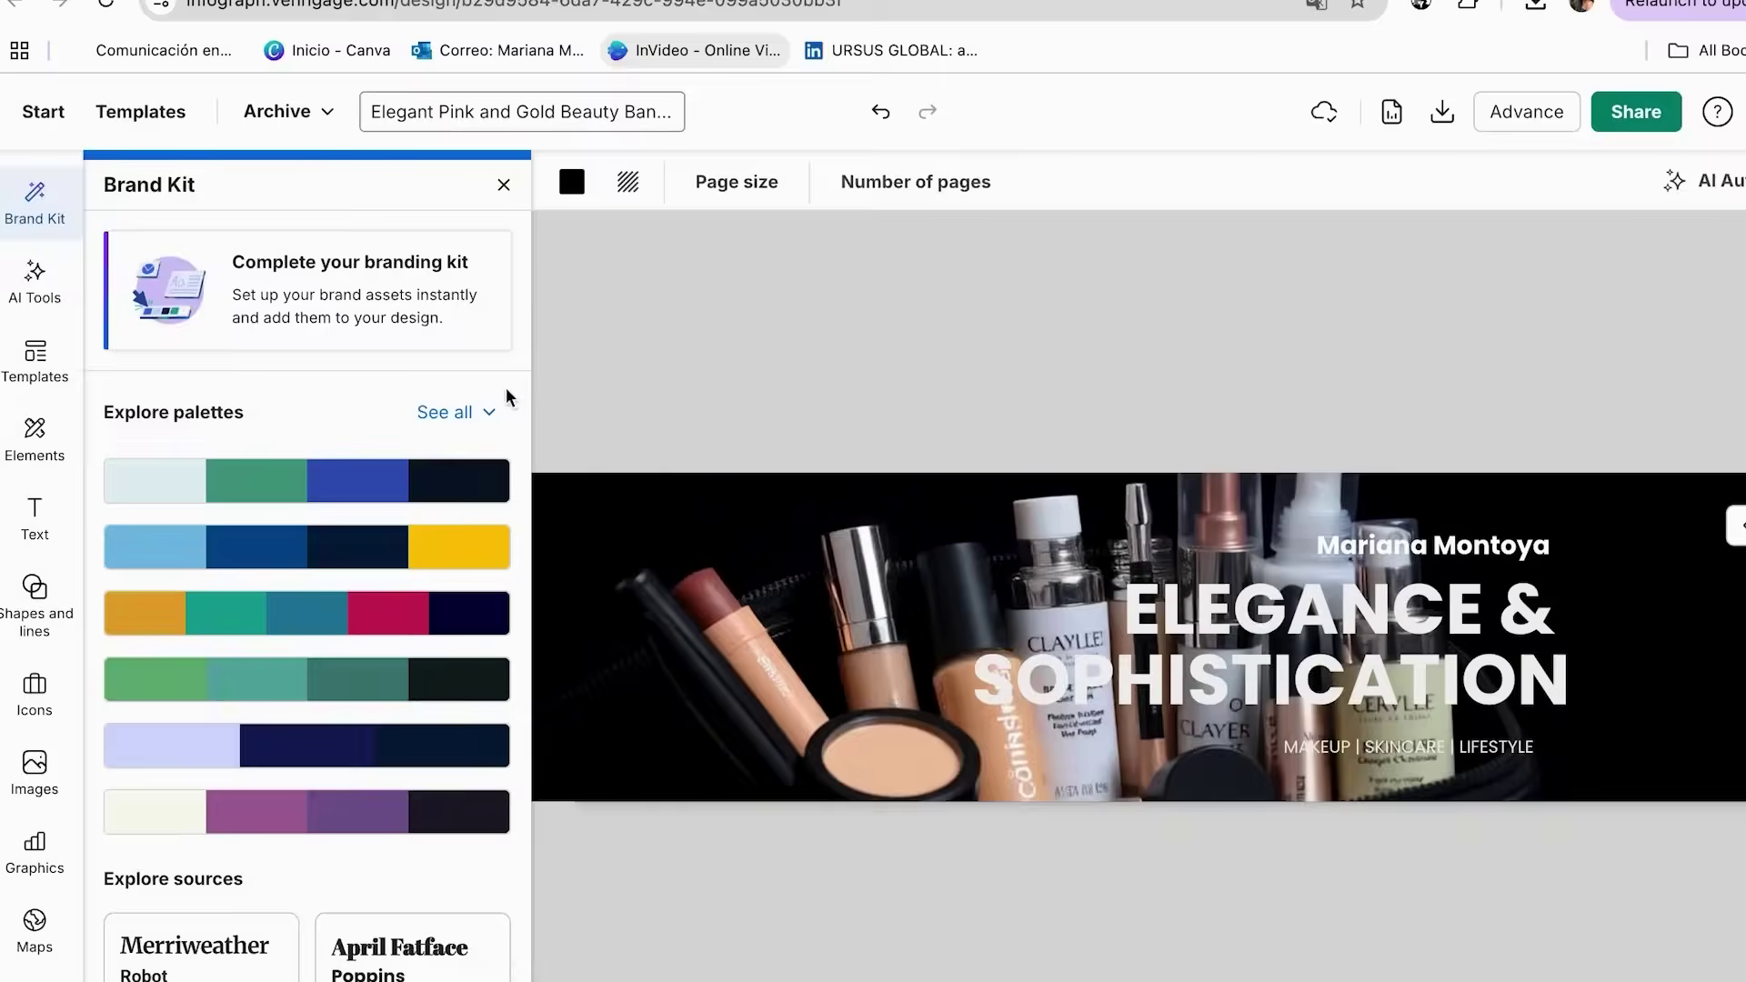
scroll(409, 519, "down", 2)
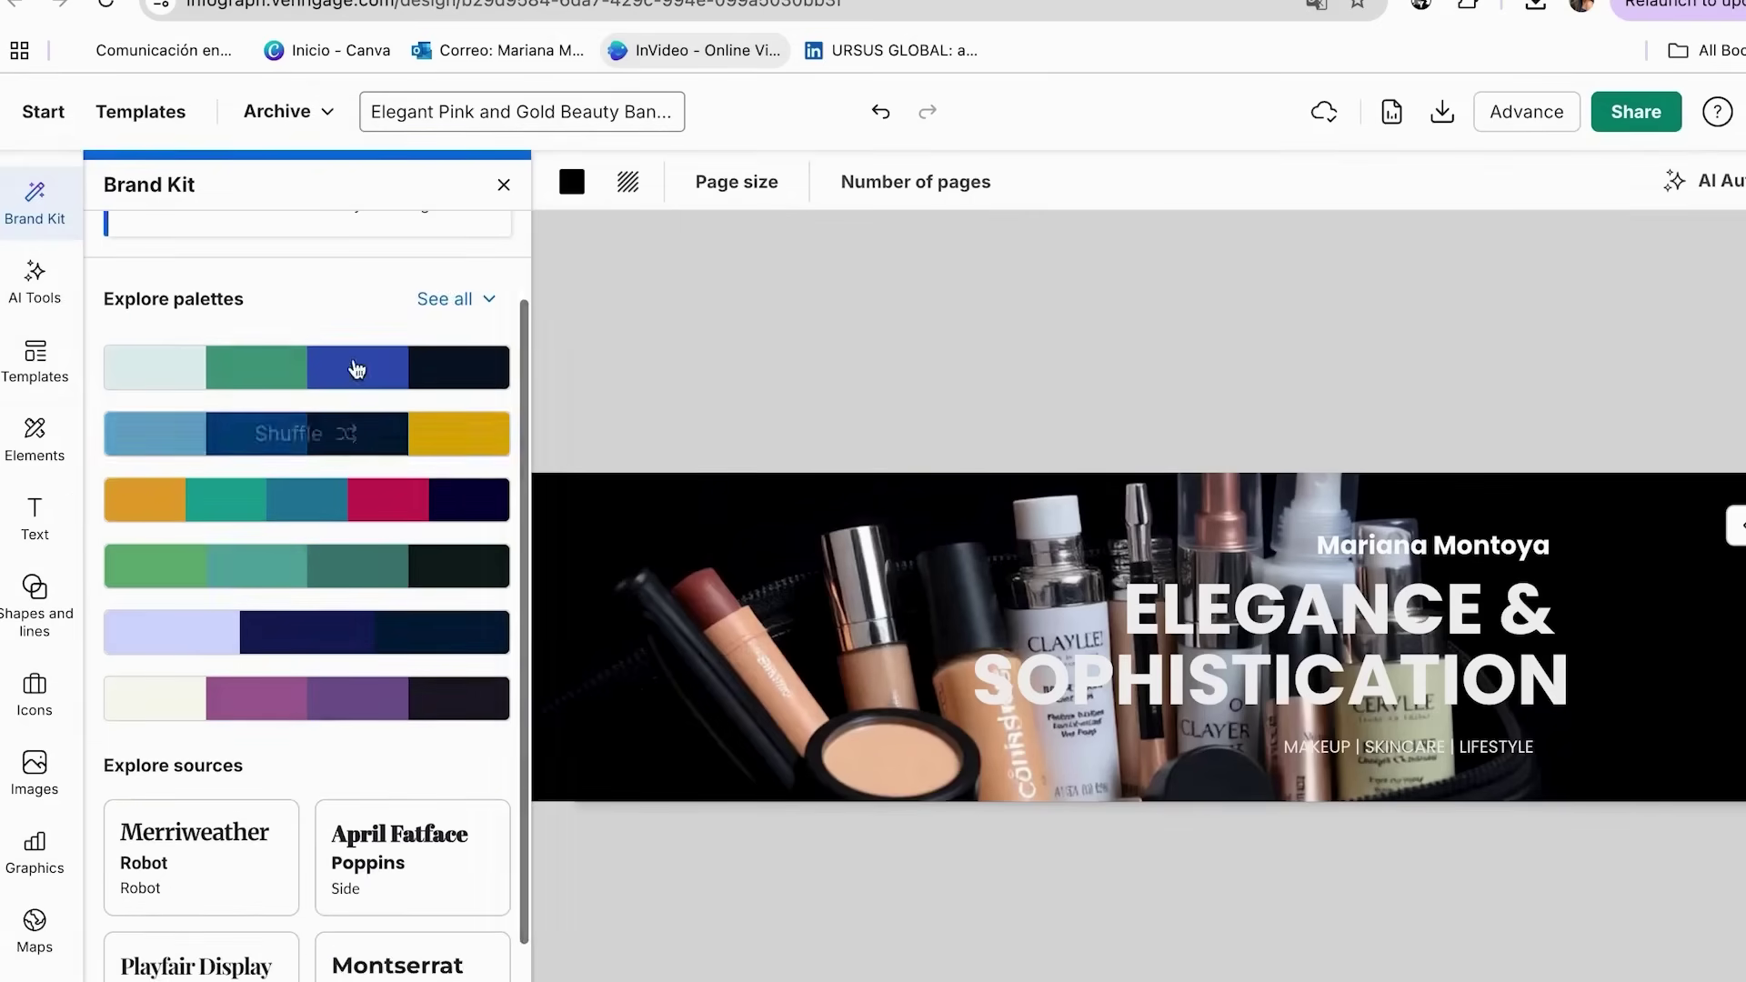
left_click(450, 300)
scroll(379, 563, "down", 2)
scroll(376, 555, "down", 1)
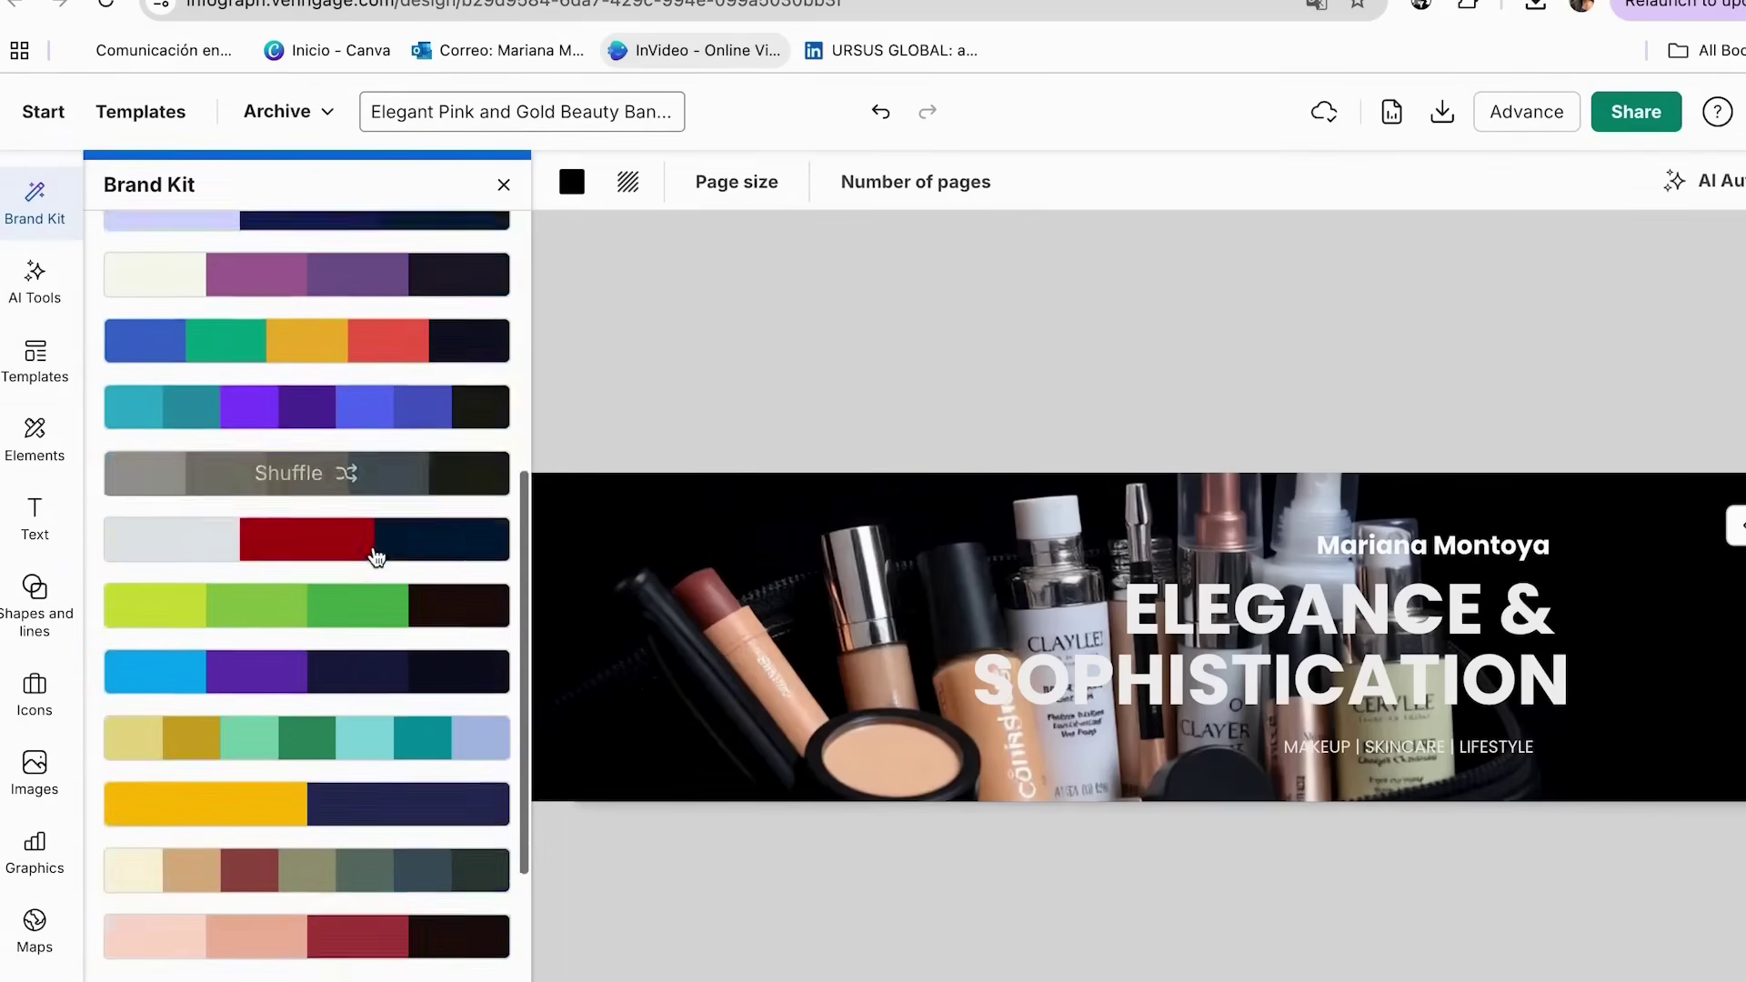
scroll(378, 554, "down", 3)
scroll(378, 554, "up", 8)
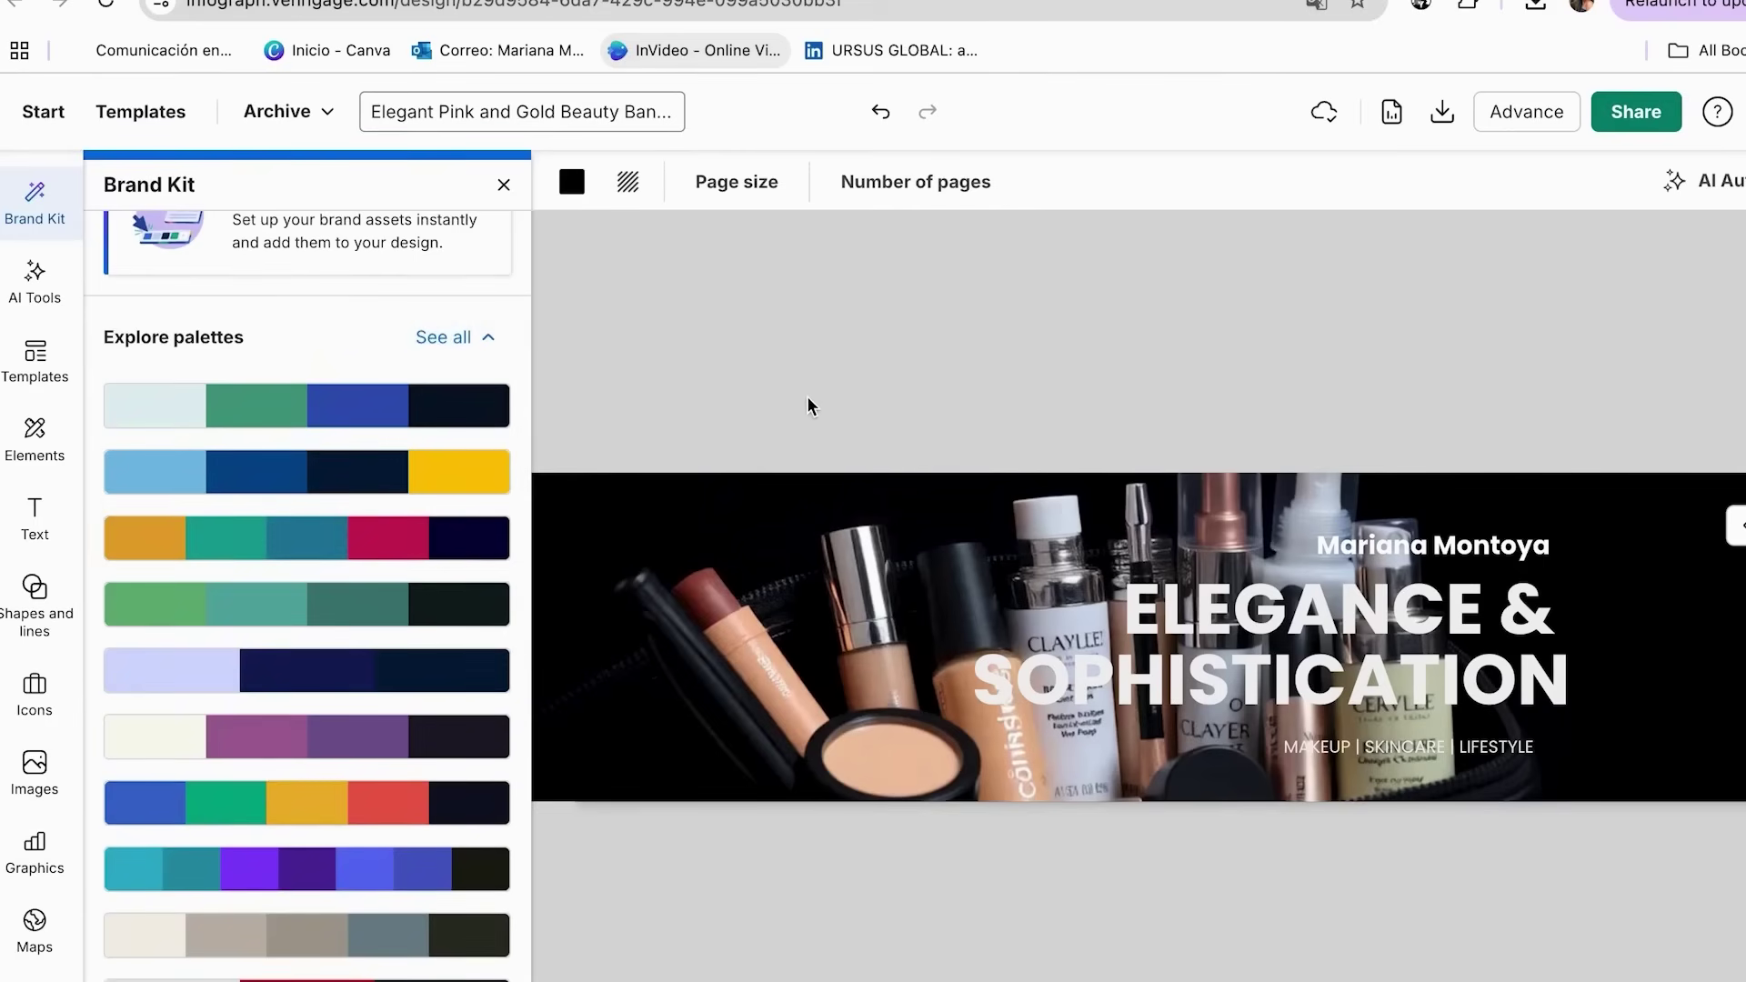
- Shift the makeup photo left and nudge the presenter name right
left_click(905, 632)
left_click_drag(819, 541, 658, 527)
left_click_drag(1358, 669, 1426, 668)
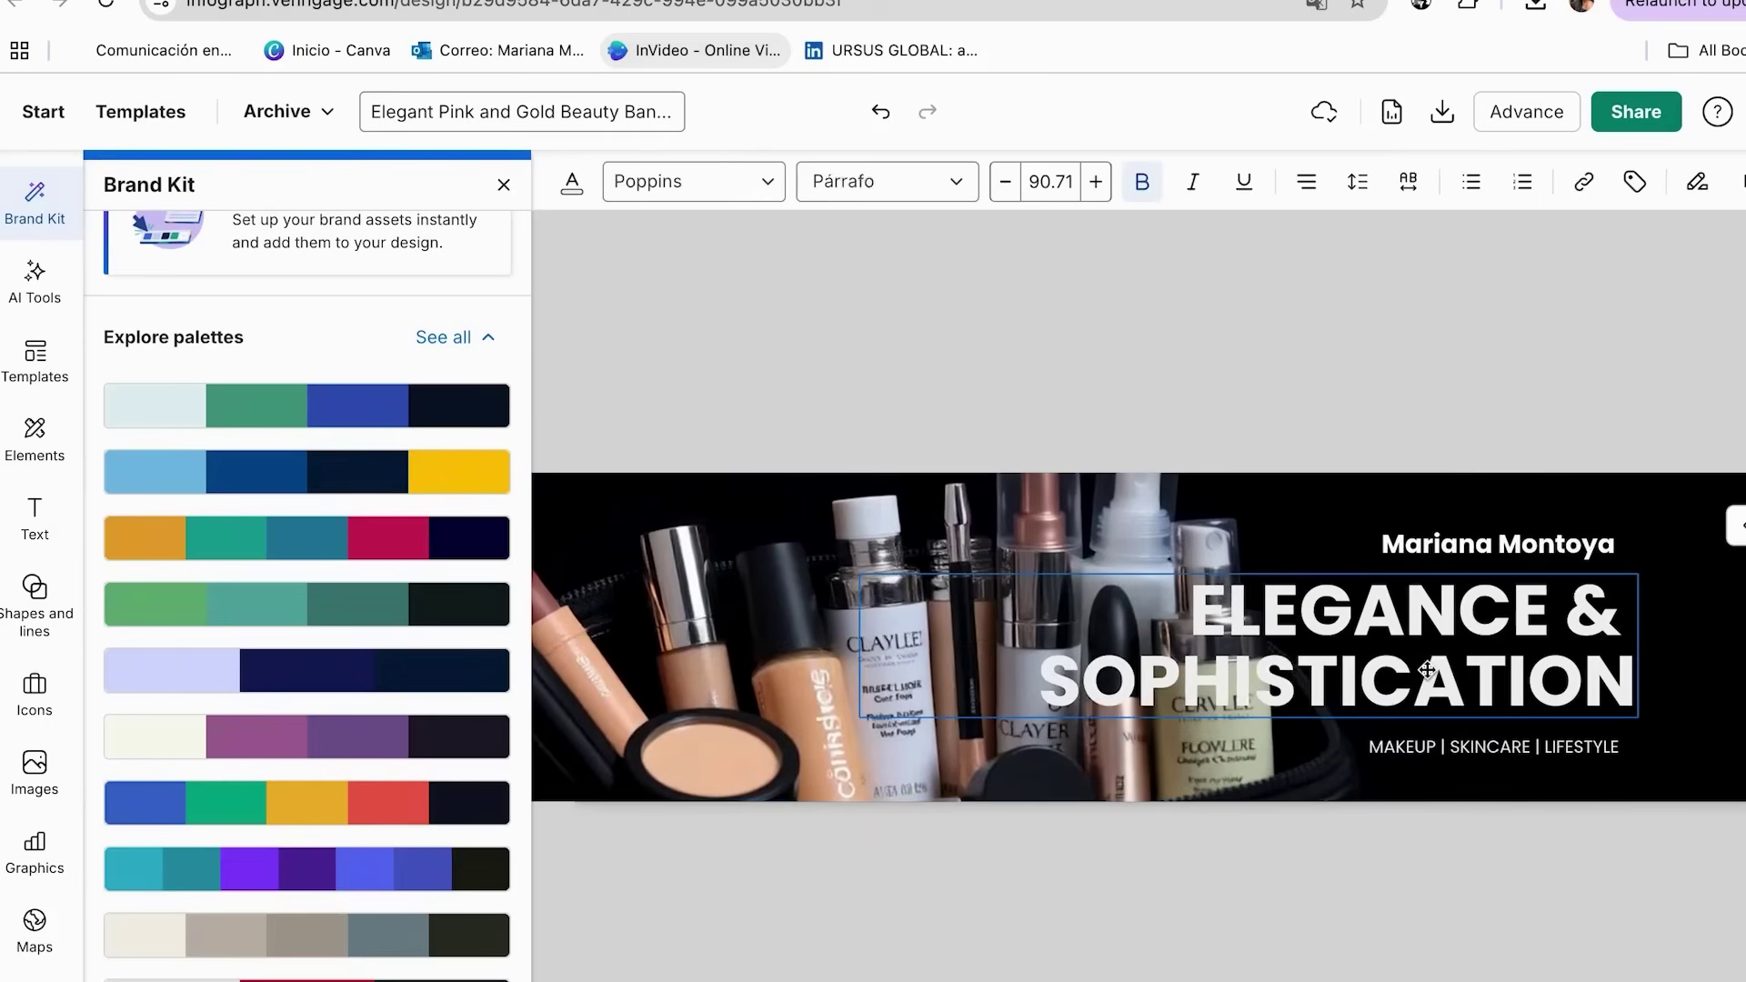
left_click_drag(1494, 546, 1508, 546)
left_click(1403, 392)
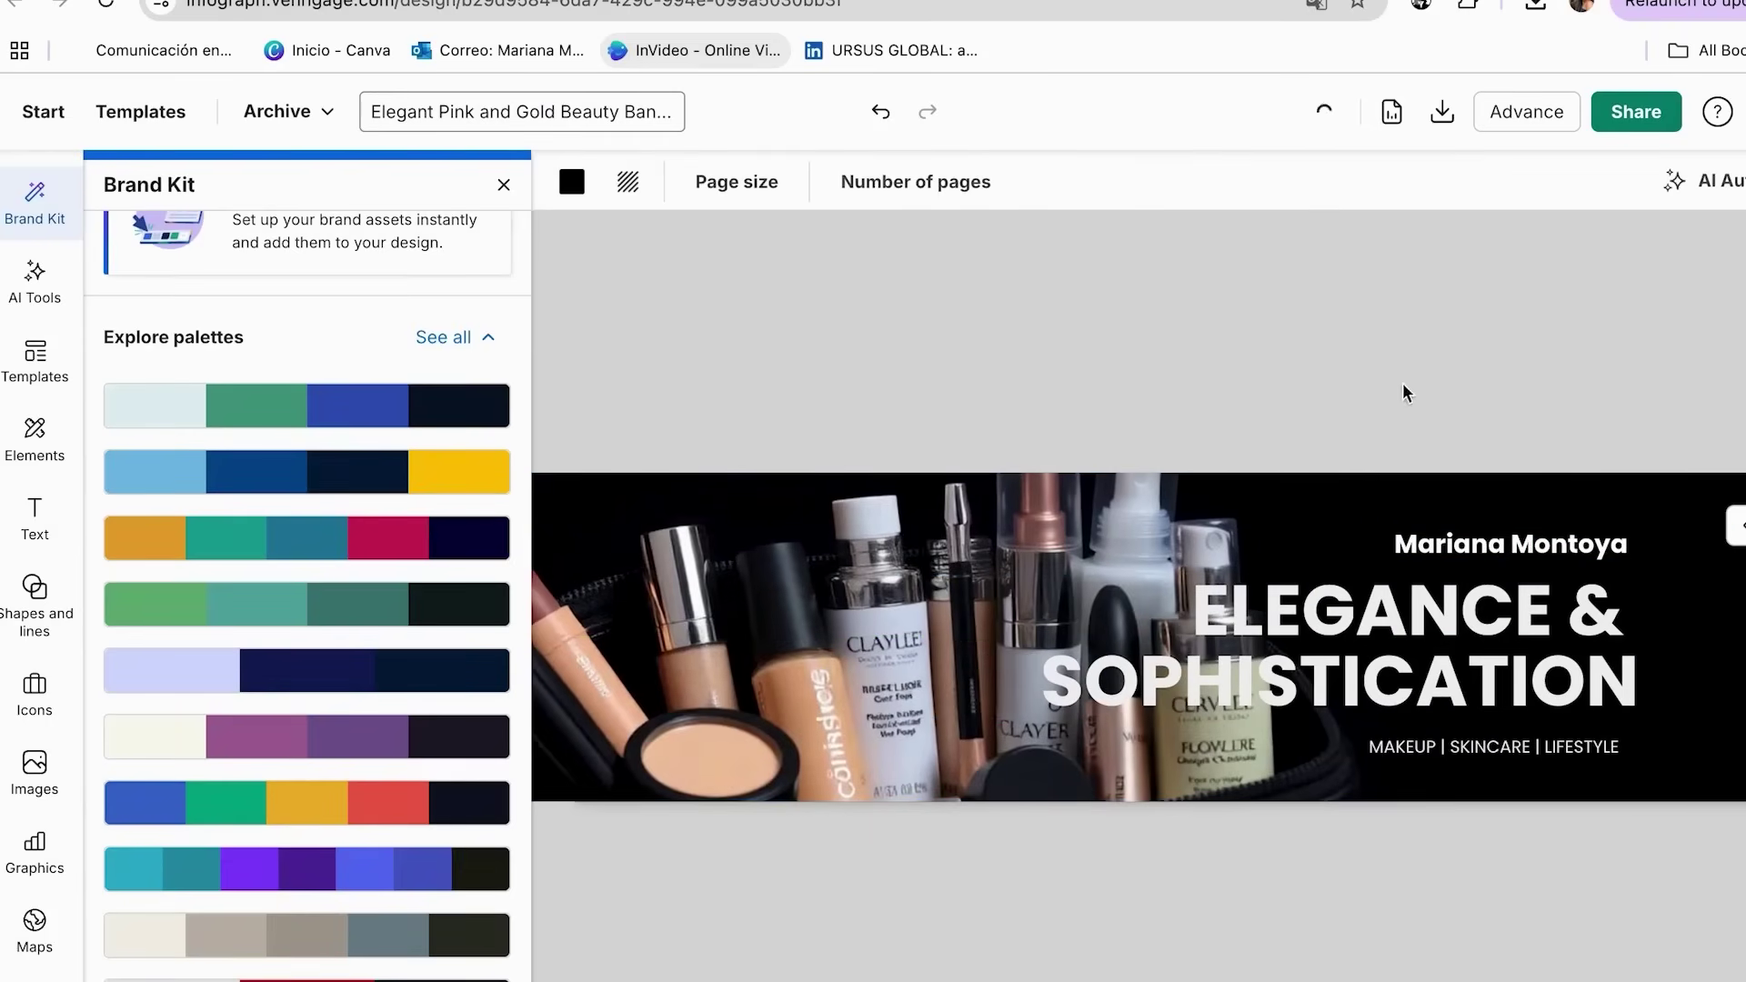
- Download the banner as a PNG HD file from the Share options
left_click(1636, 110)
left_click(775, 194)
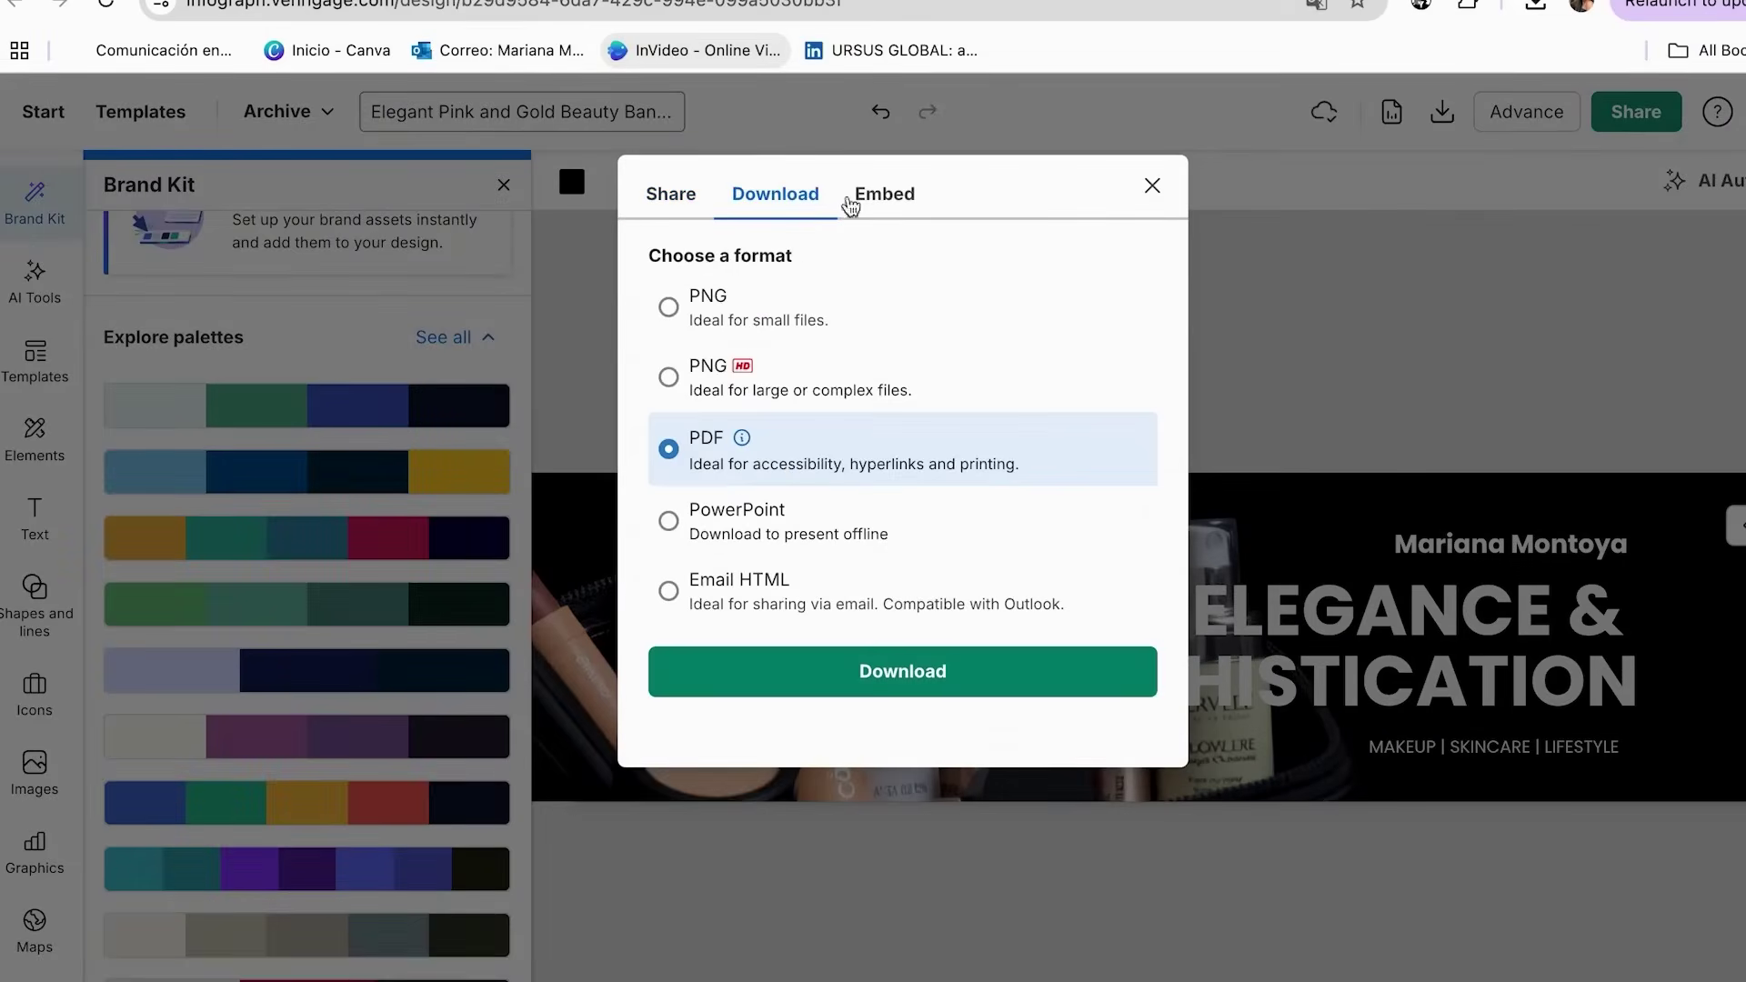
left_click(671, 378)
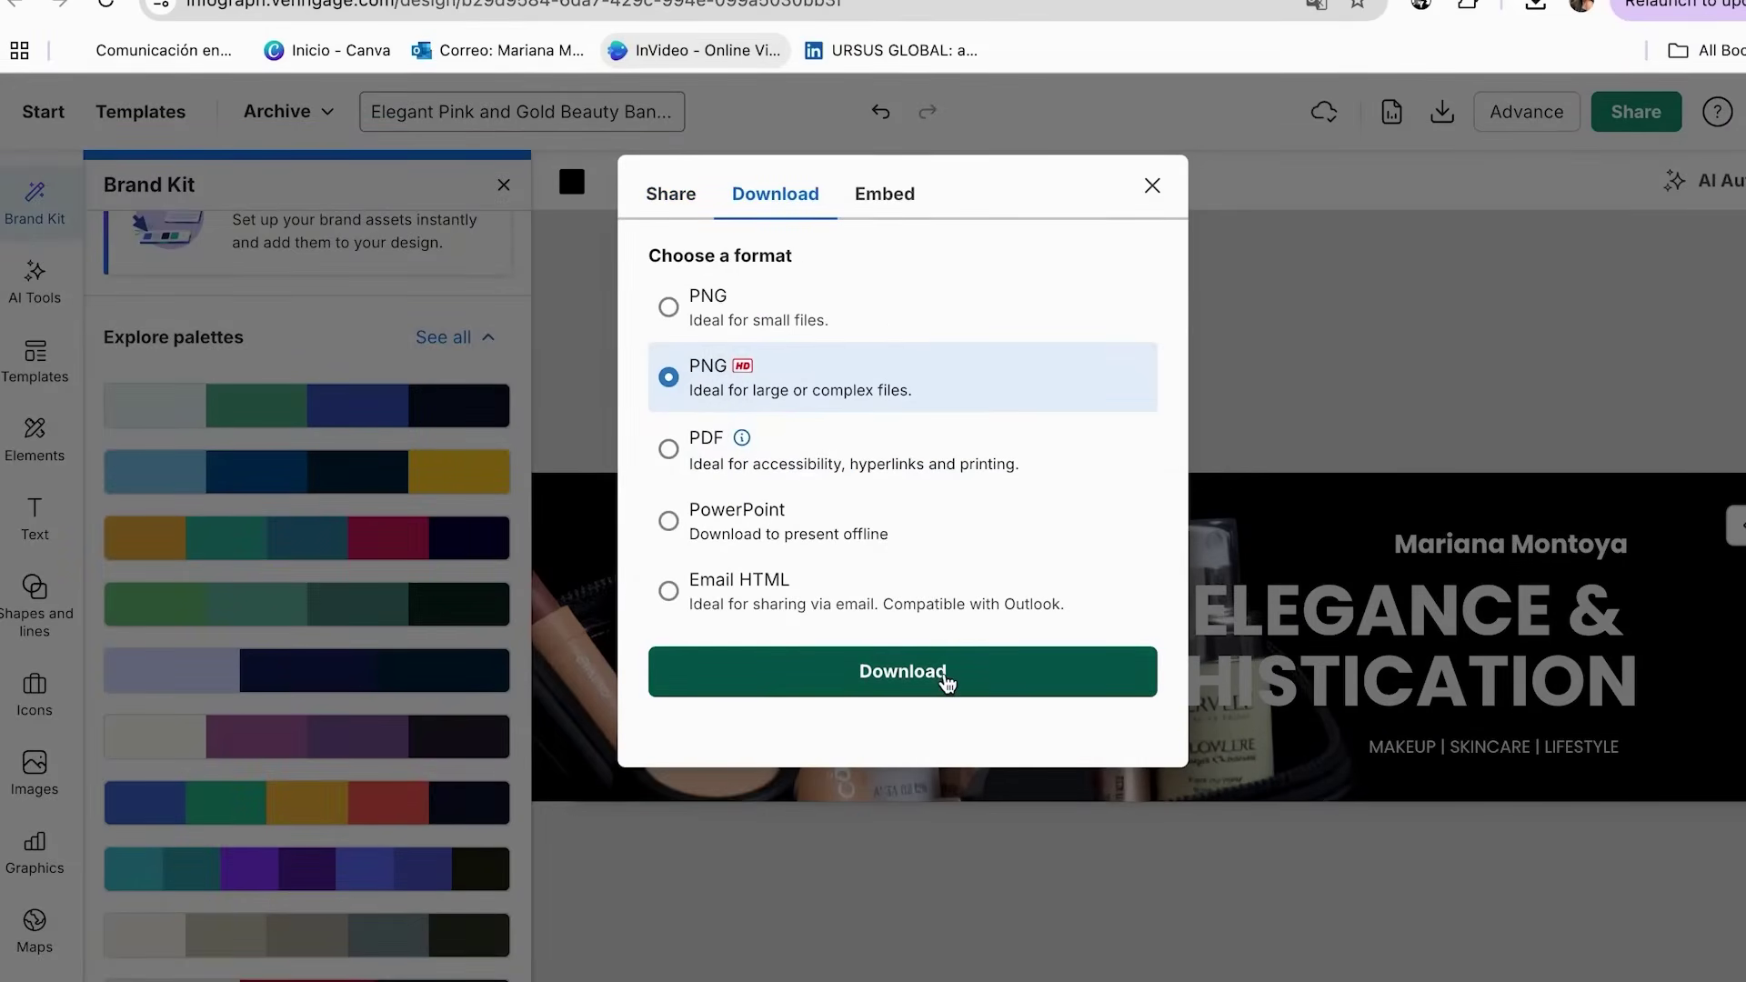
left_click(1153, 185)
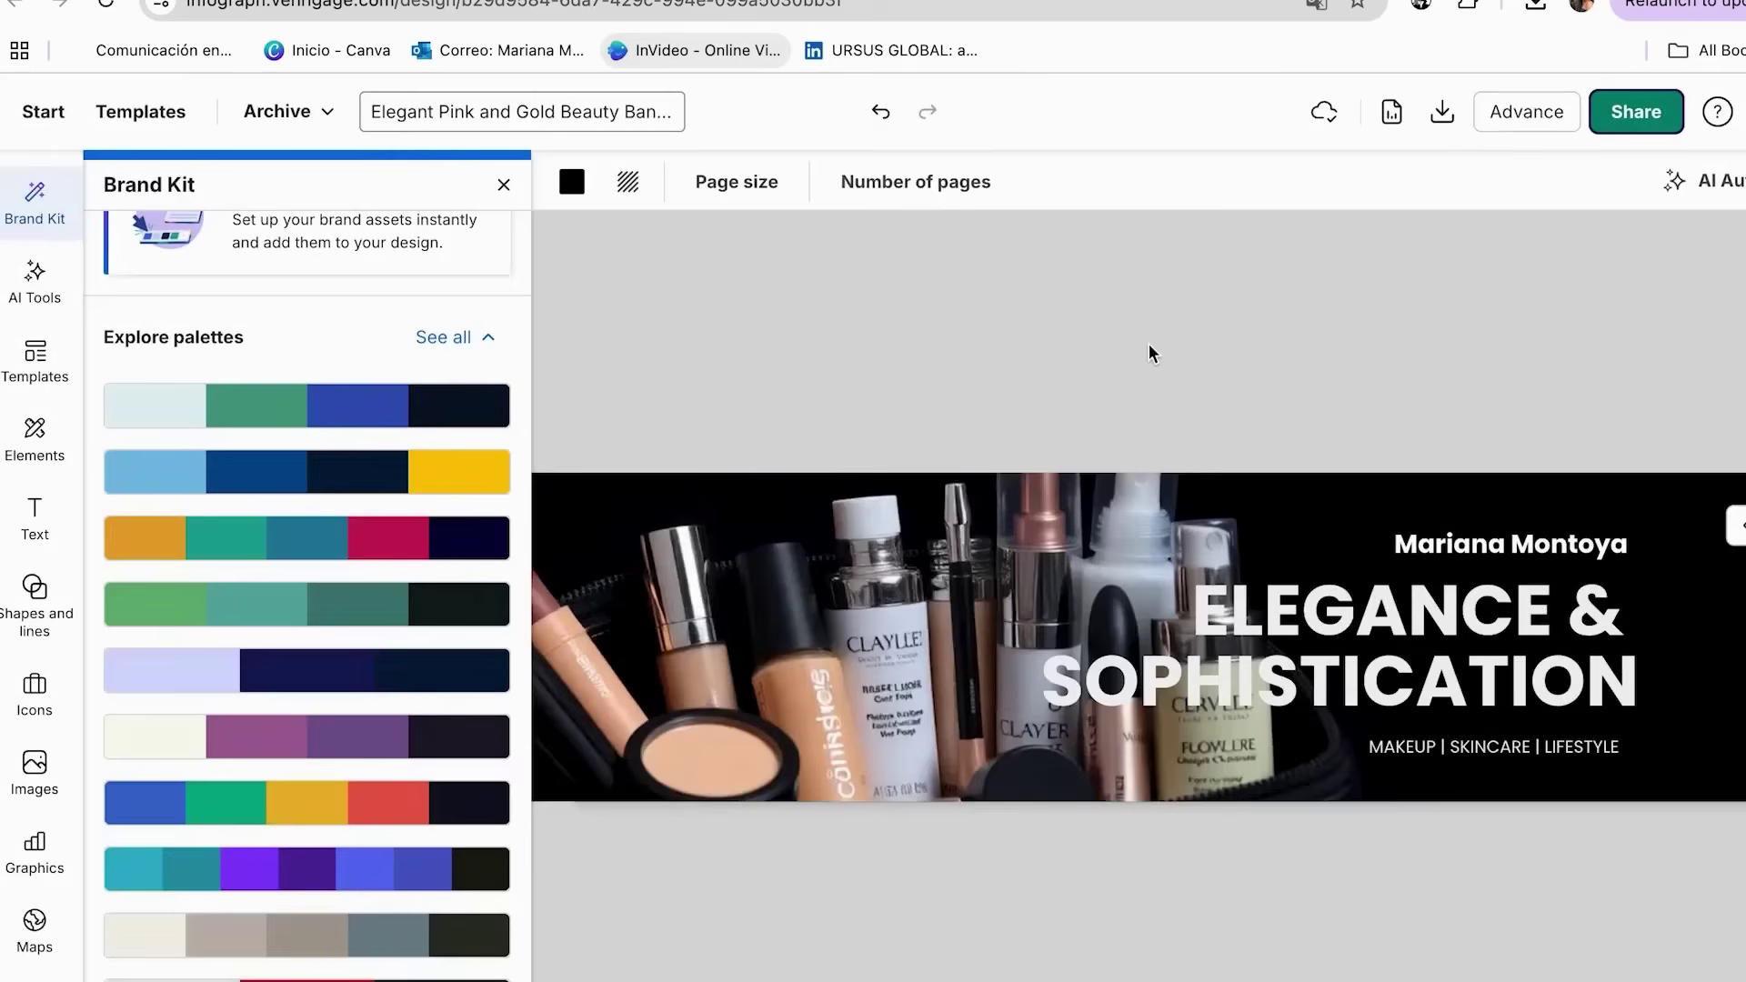